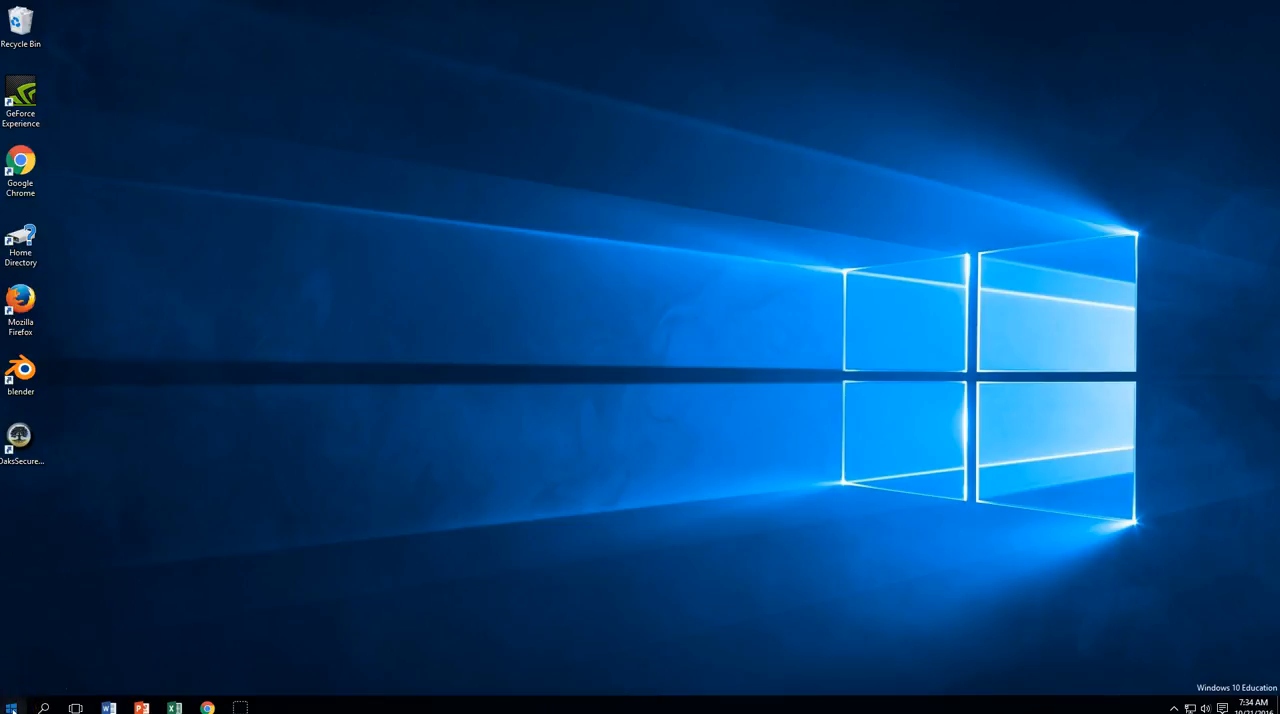
# Launch Audacity from the list of all installed apps
pyautogui.click(10, 707)
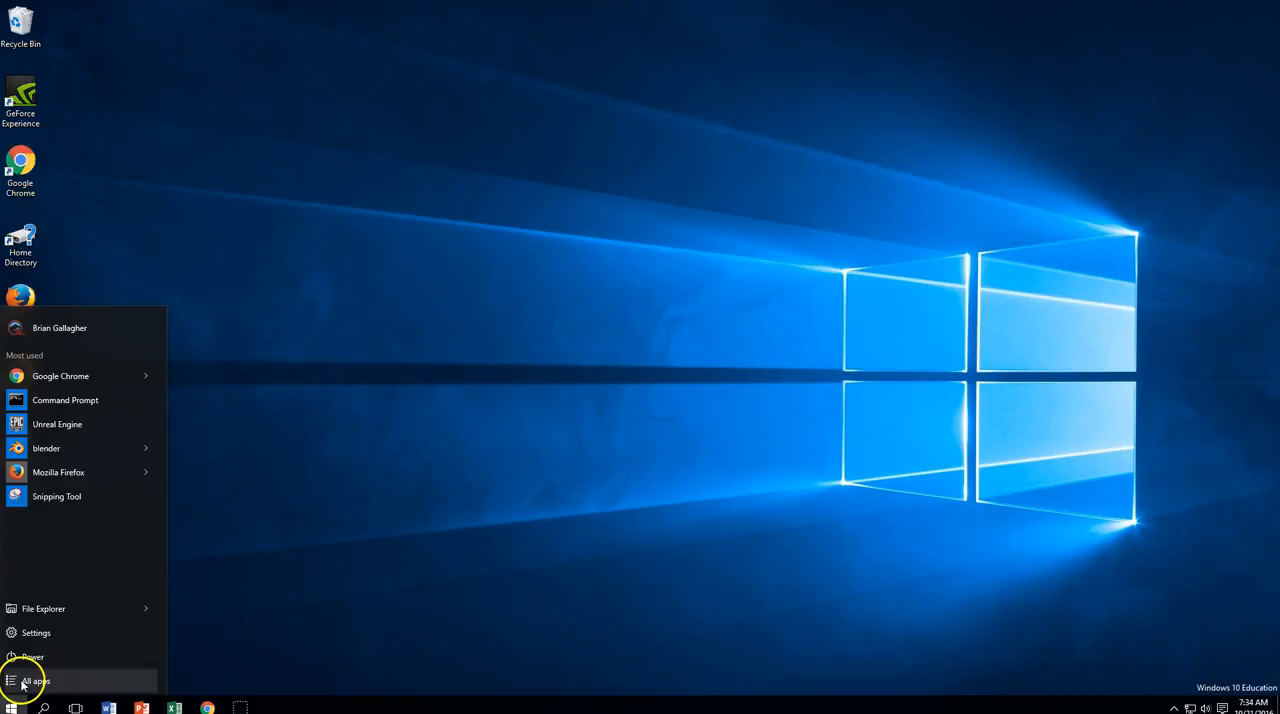
pyautogui.click(24, 680)
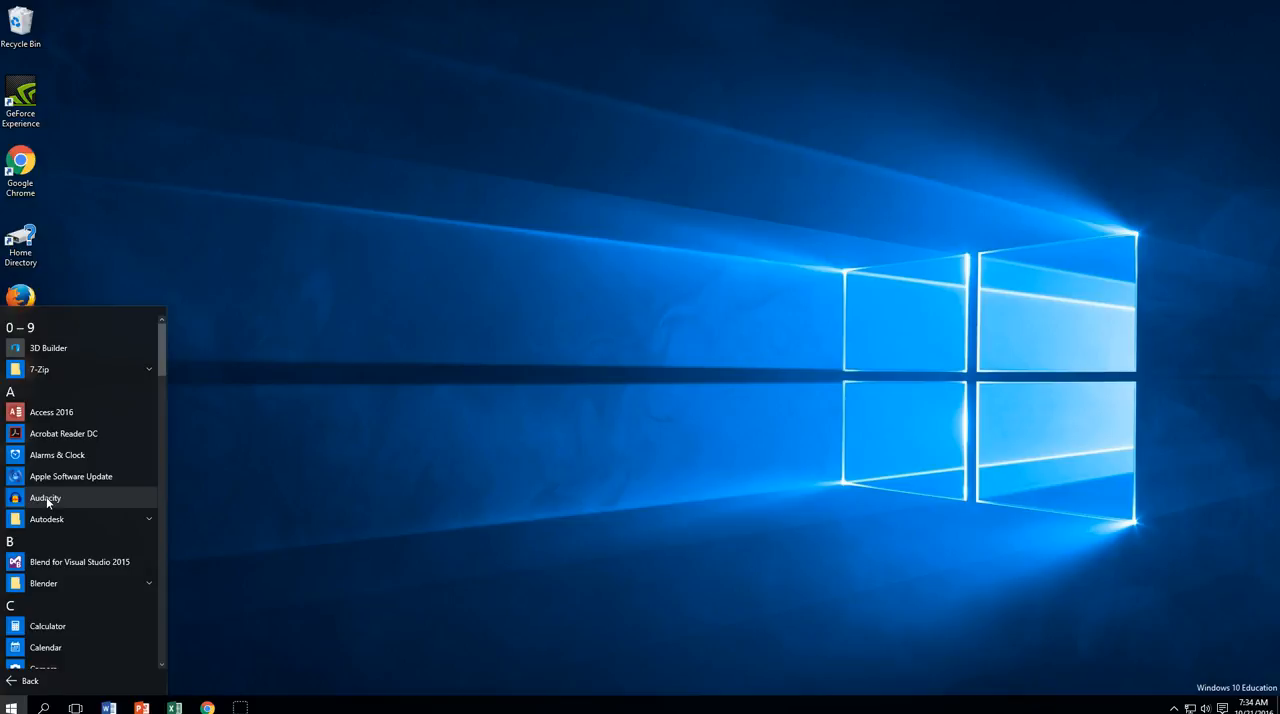
pyautogui.moveTo(47, 502); pyautogui.dragTo(83, 383)
pyautogui.click(176, 392)
pyautogui.click(73, 381)
pyautogui.doubleClick(73, 381)
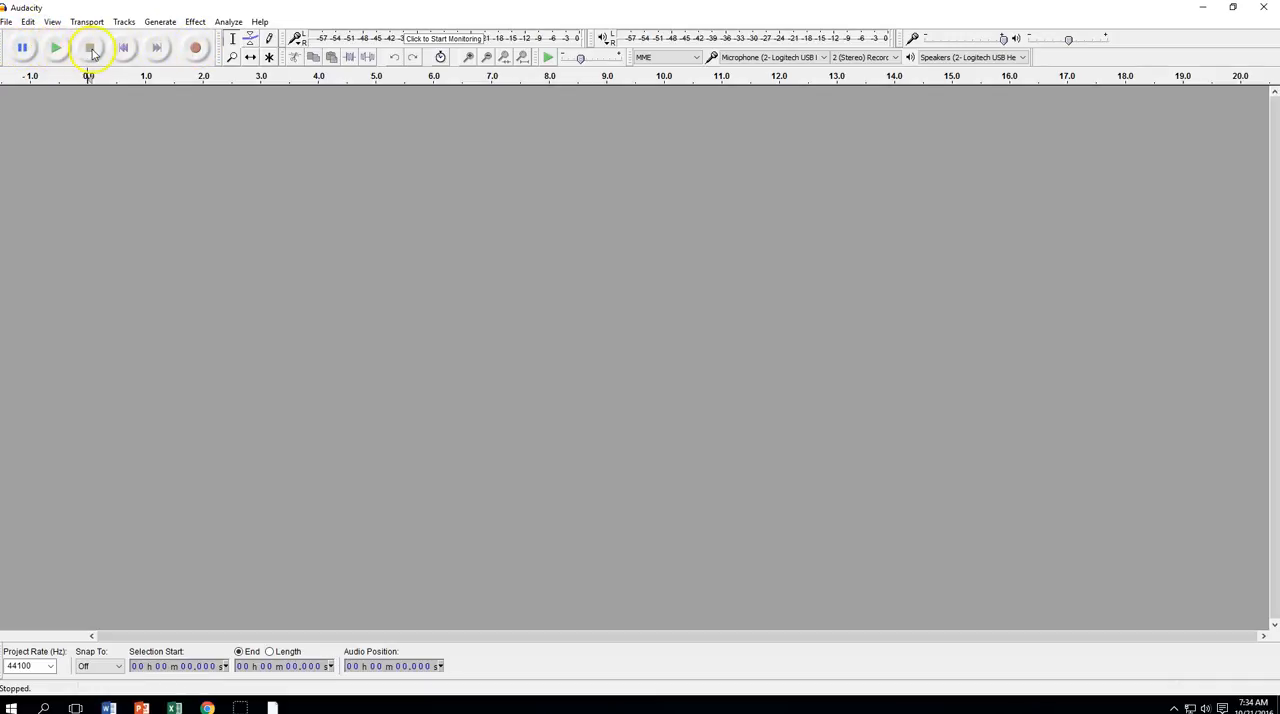
# Check the available playback devices and choose the Logitech USB headset microphone as the recording device
pyautogui.click(198, 48)
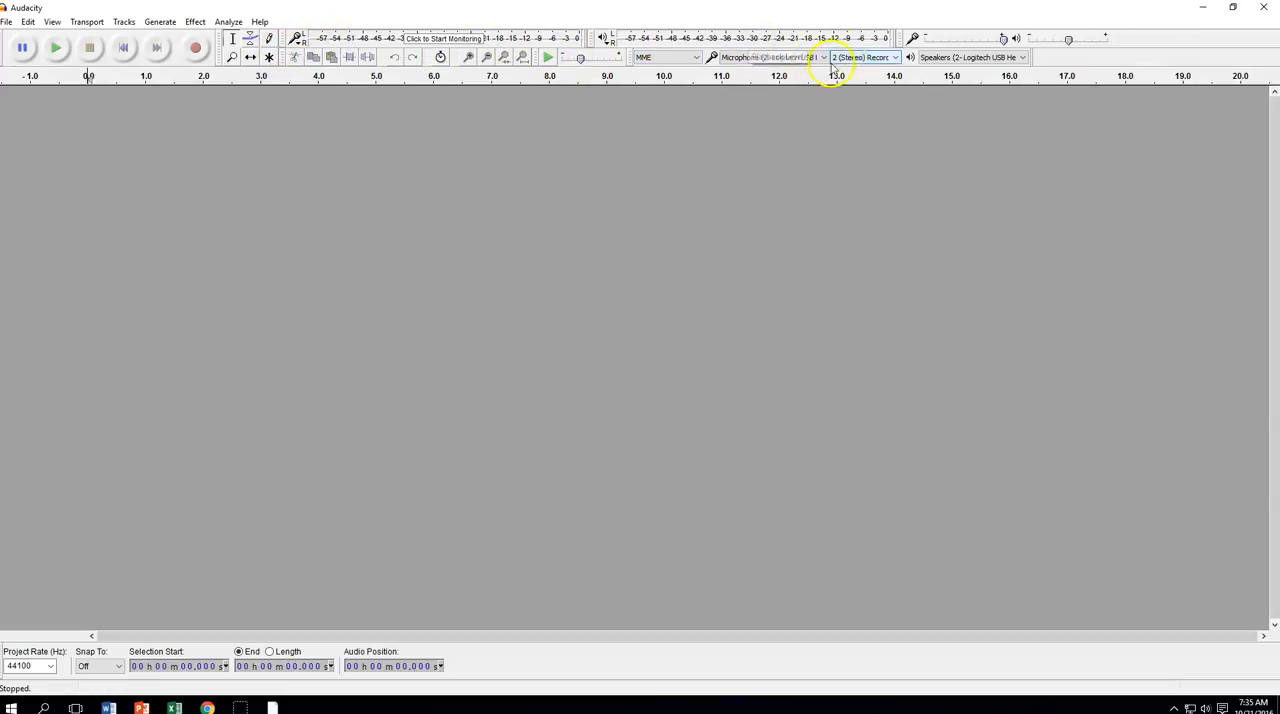
pyautogui.click(1023, 60)
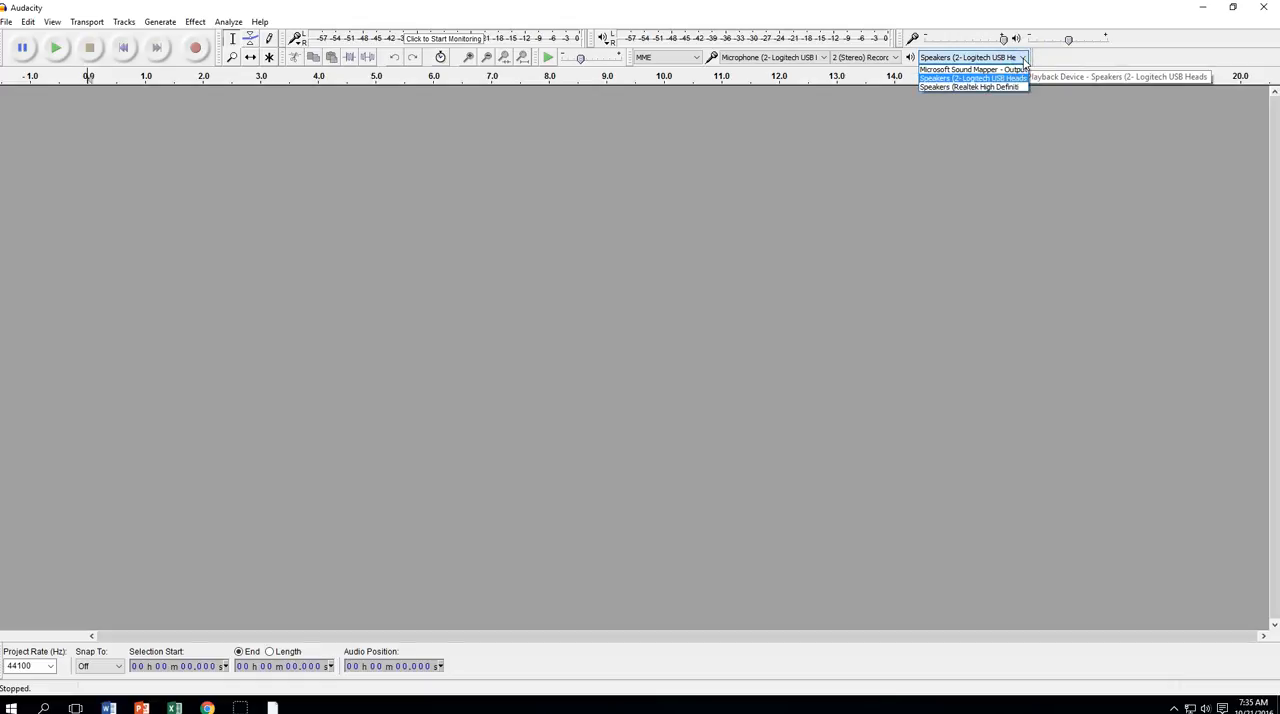
pyautogui.click(1023, 60)
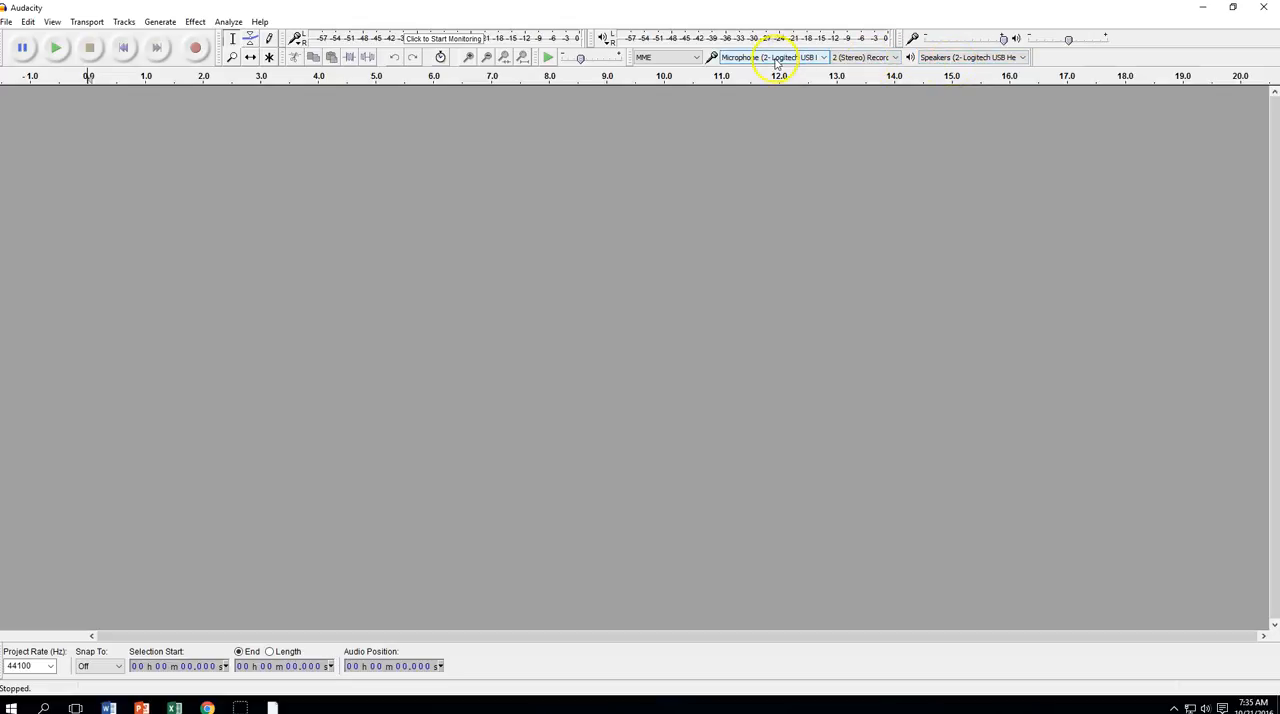
pyautogui.click(825, 58)
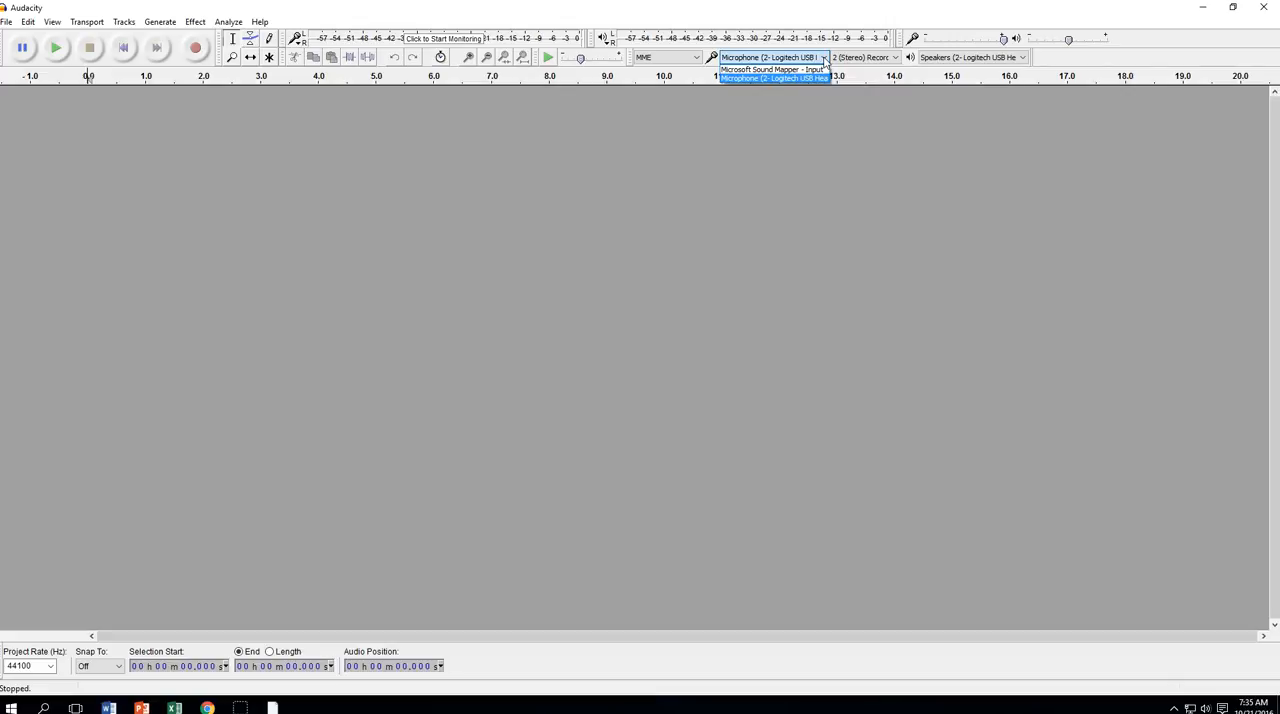
pyautogui.click(815, 79)
pyautogui.click(815, 79)
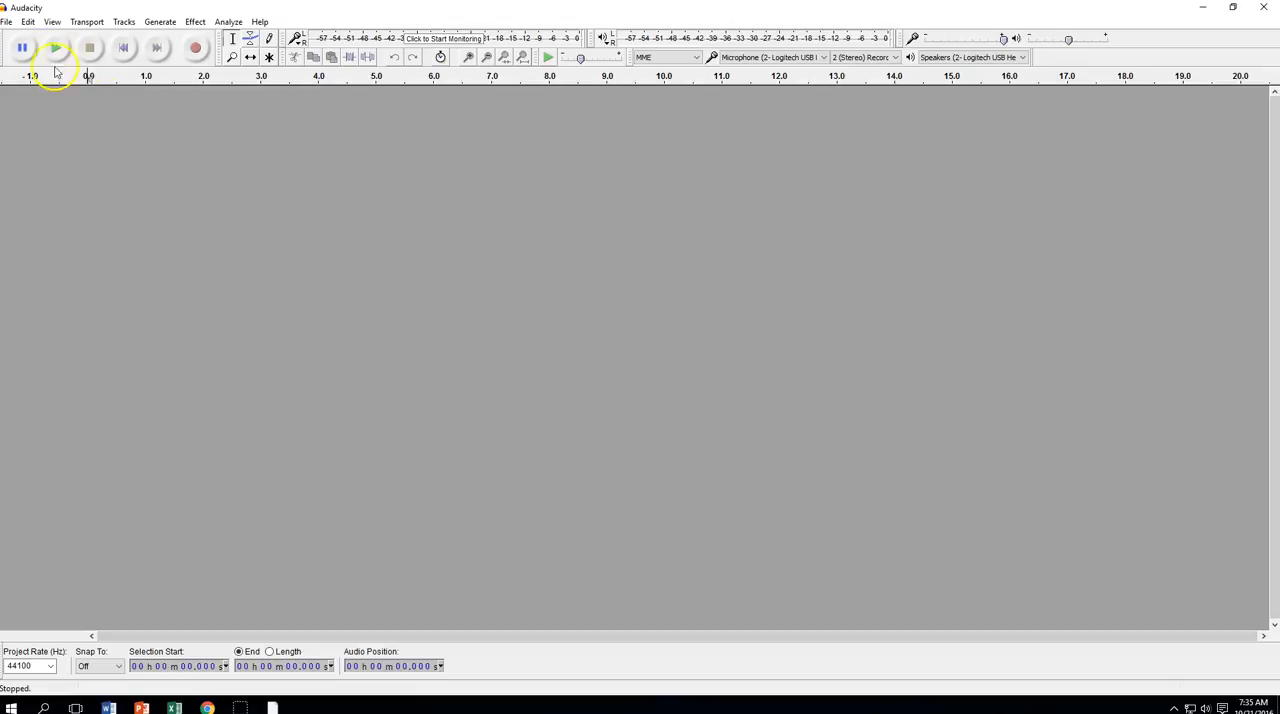
# Open "Peter Piper three export" from the Practice Sound Tracks folder, making a copy of the files before editing
pyautogui.click(7, 22)
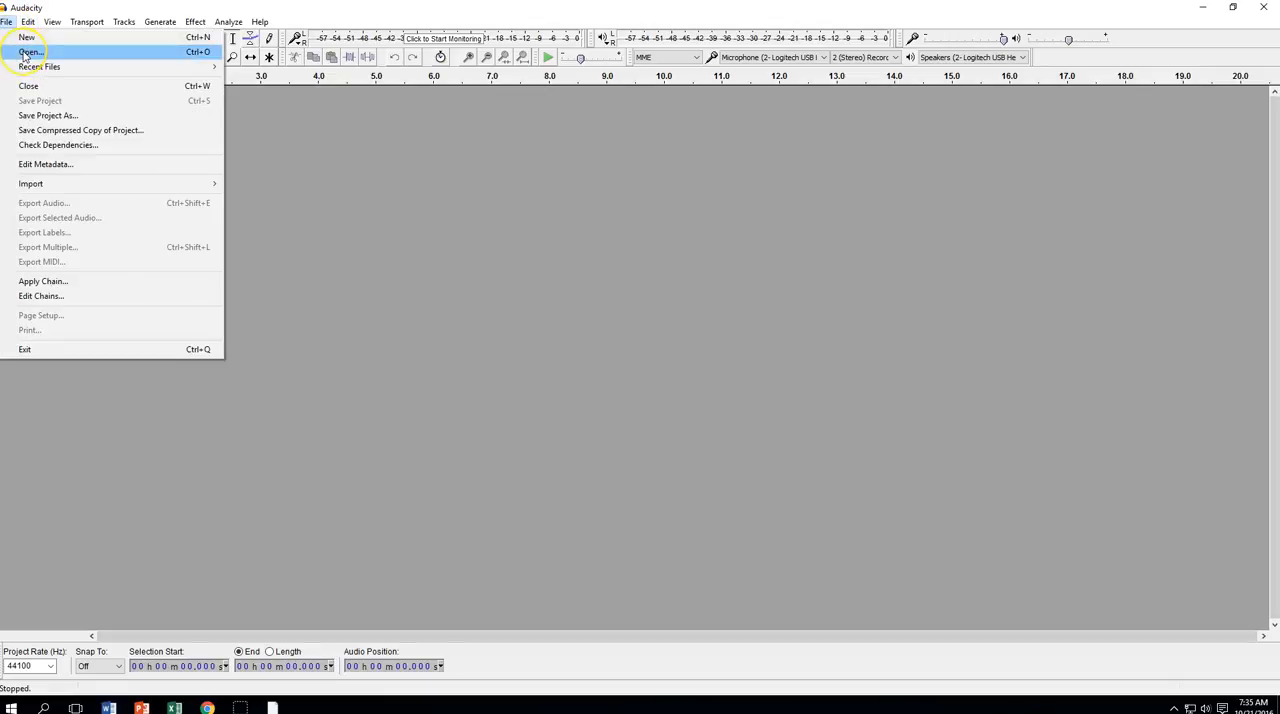
pyautogui.click(26, 53)
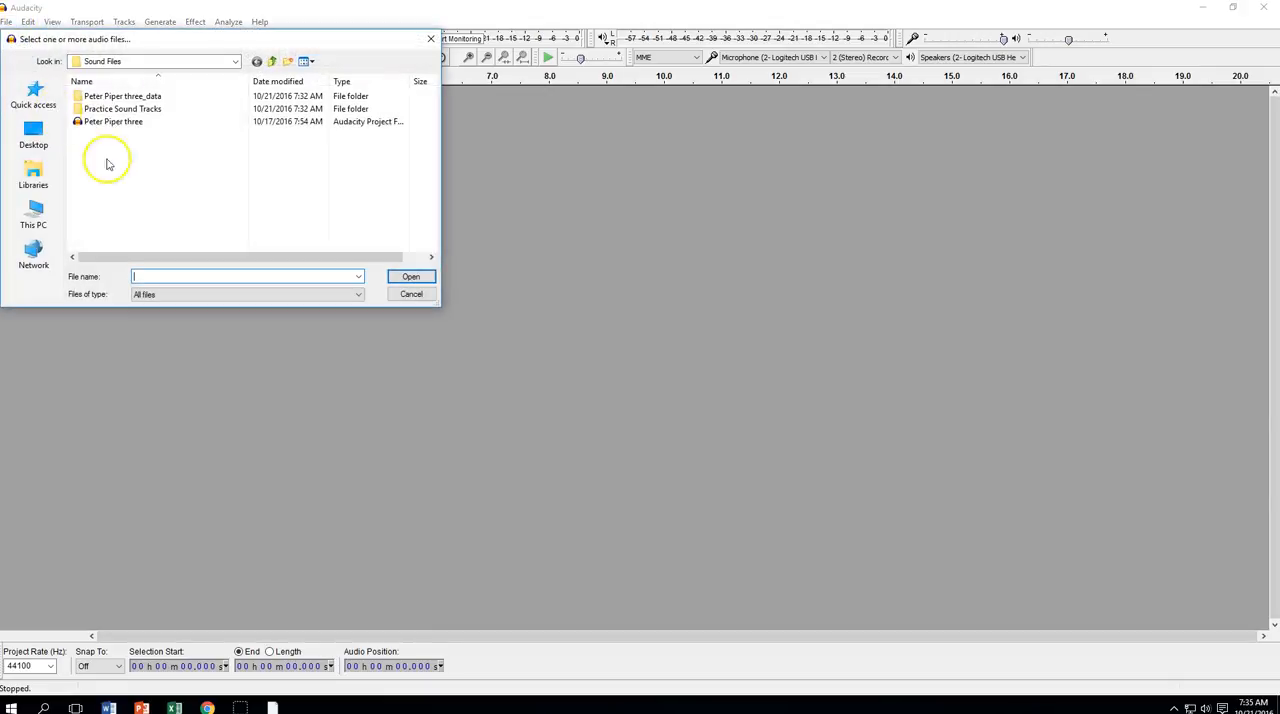
pyautogui.doubleClick(116, 108)
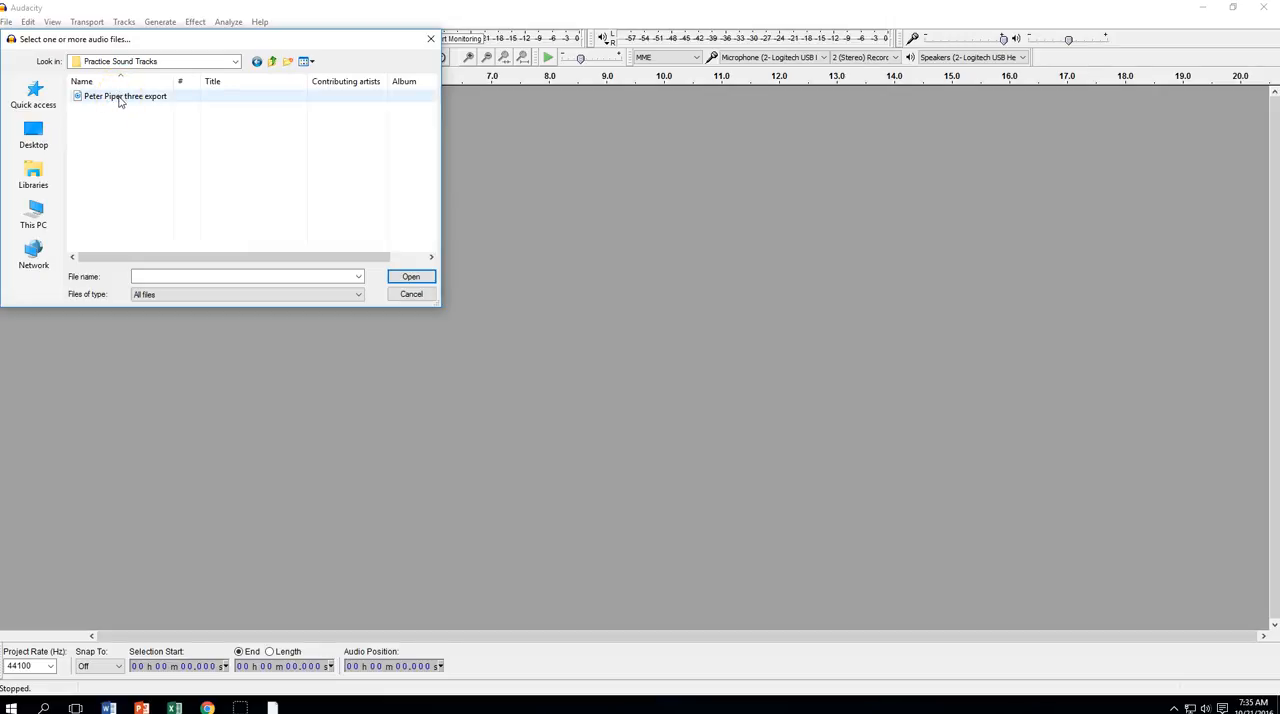
pyautogui.click(120, 98)
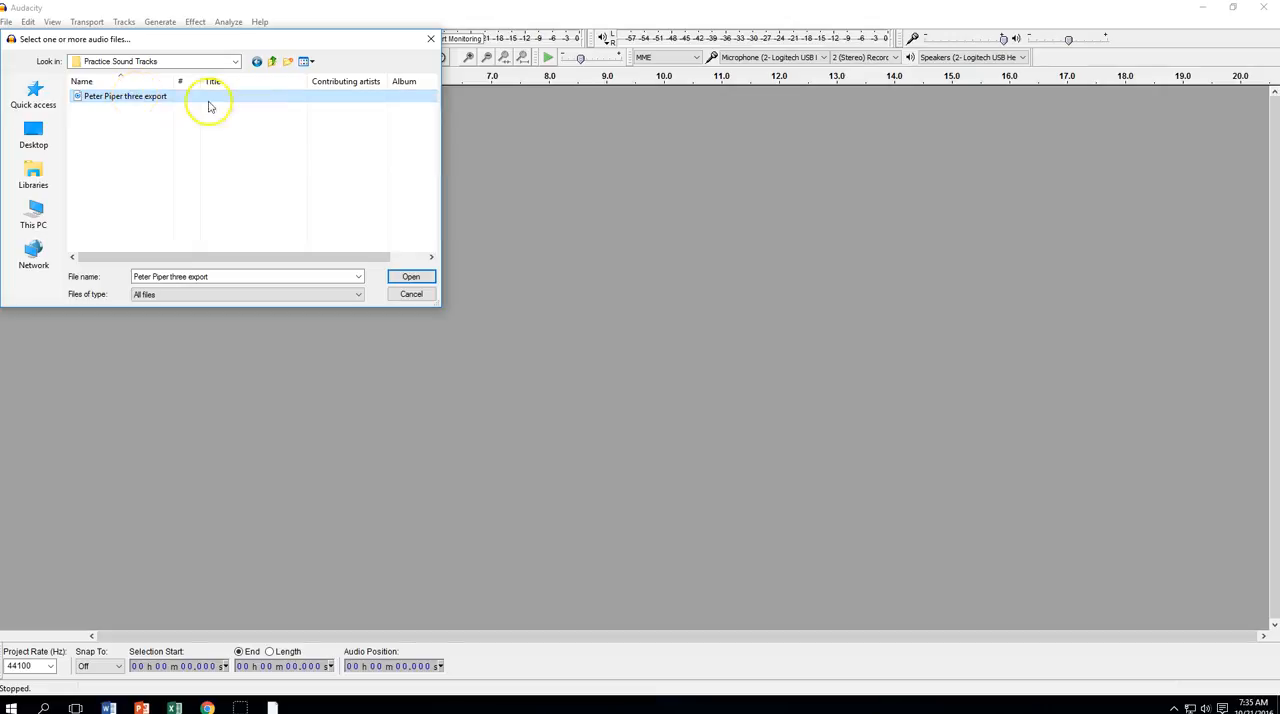
pyautogui.click(408, 279)
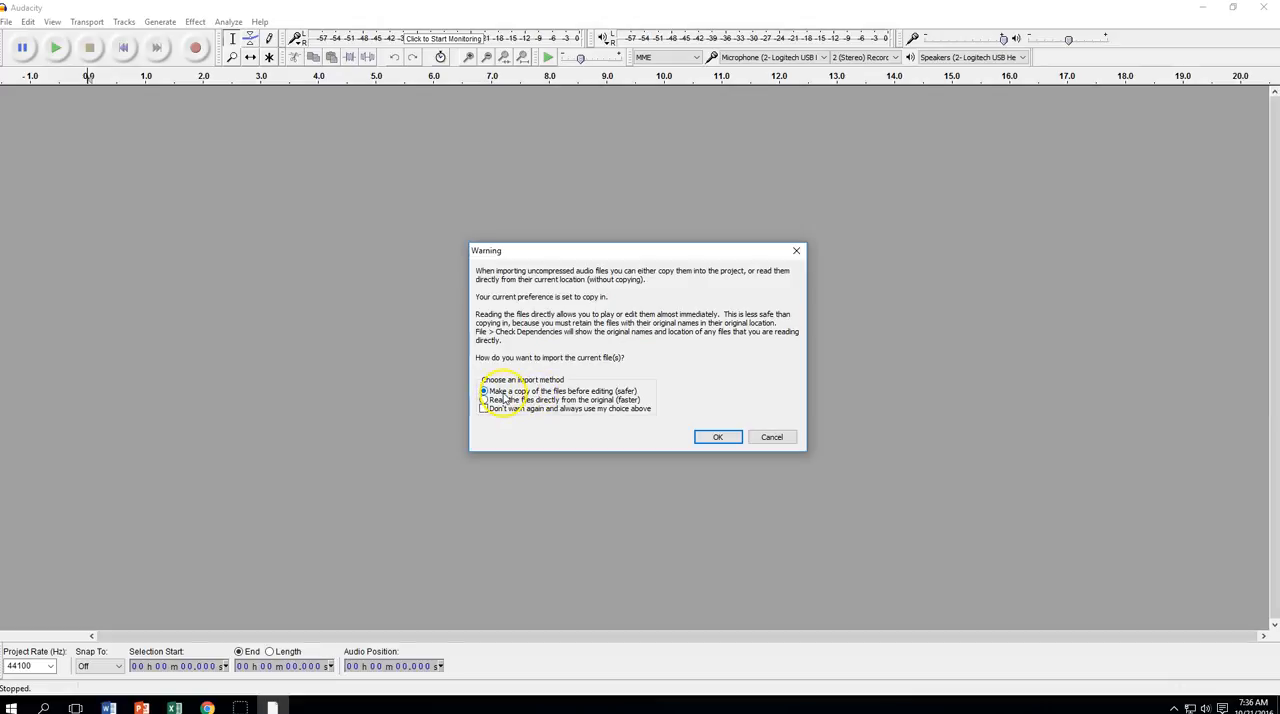
pyautogui.click(719, 439)
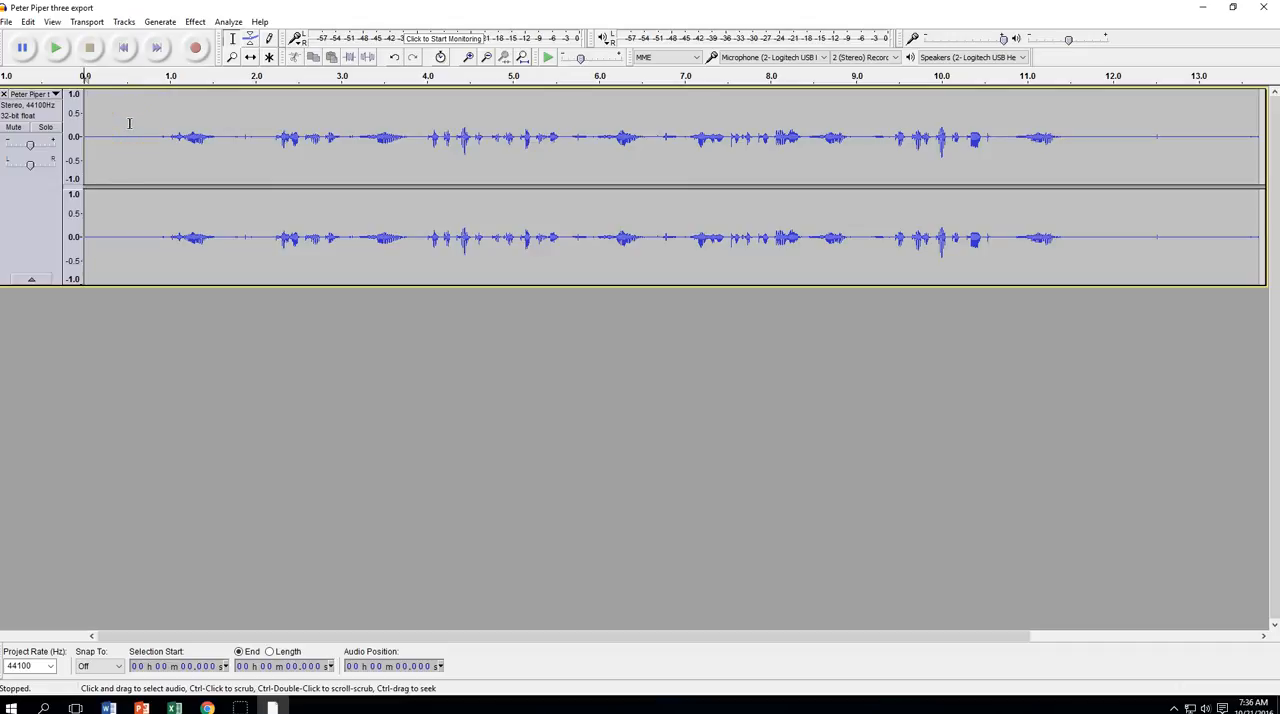
# Play the imported track from the start to listen for unwanted sounds, and stop playback
pyautogui.click(57, 49)
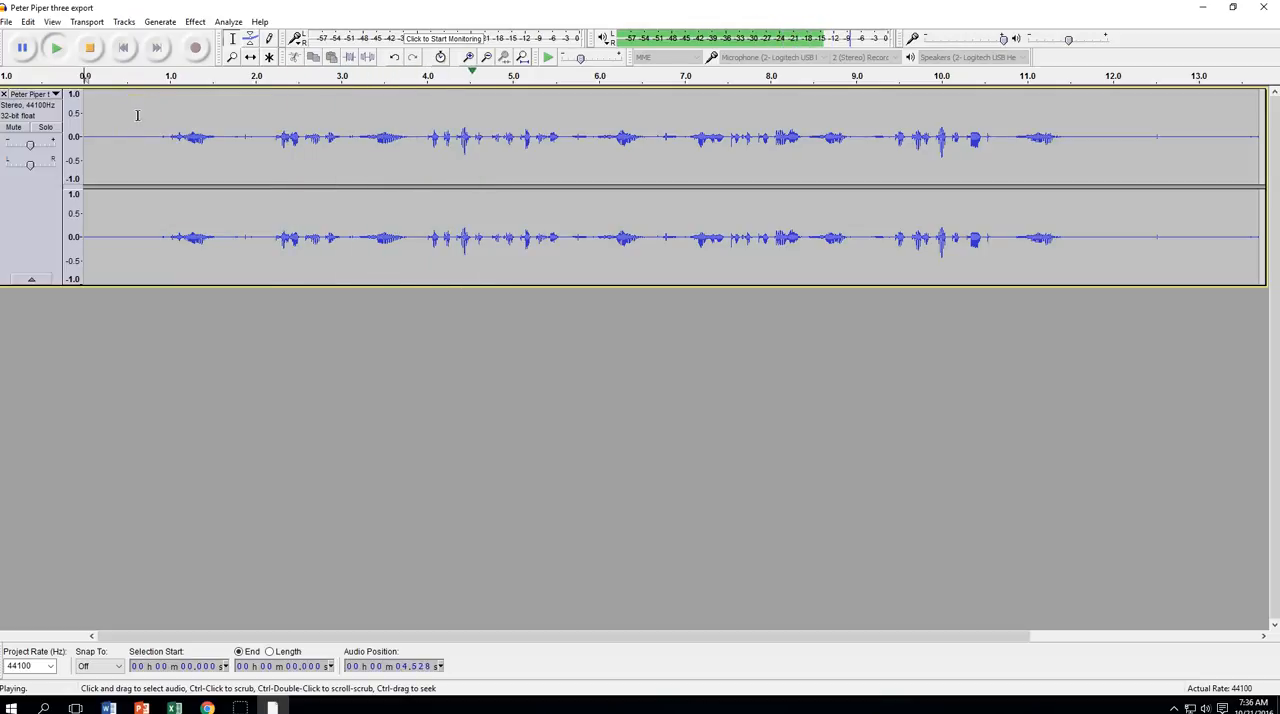
pyautogui.click(90, 48)
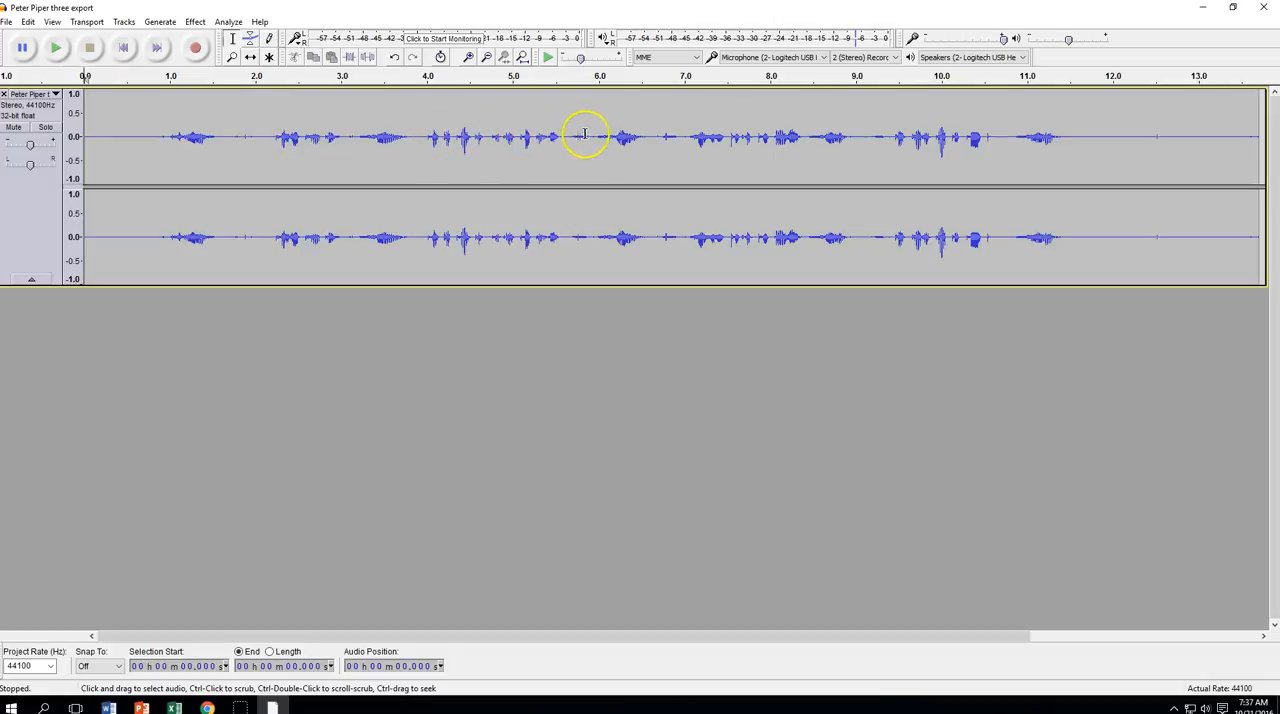
pyautogui.click(57, 49)
pyautogui.click(89, 49)
# Delete the first sound burst in the track, from about 0.84 to 1.75 seconds
pyautogui.click(162, 132)
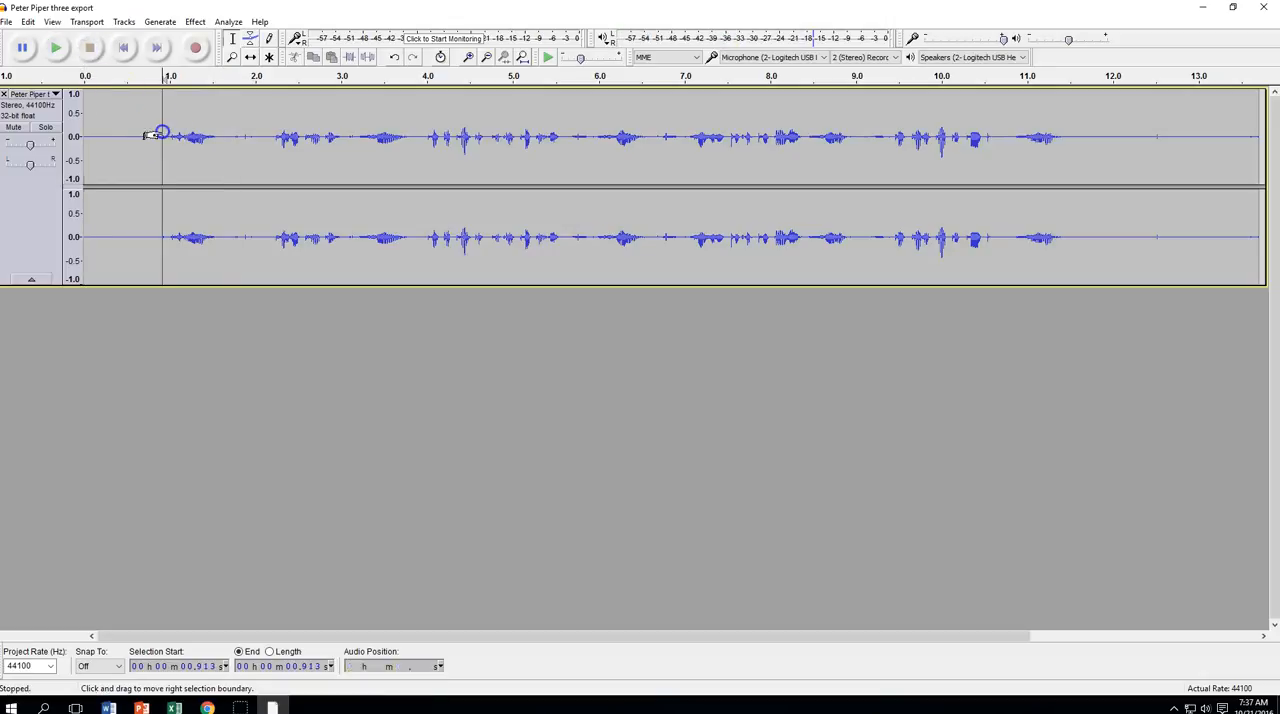
pyautogui.click(153, 128)
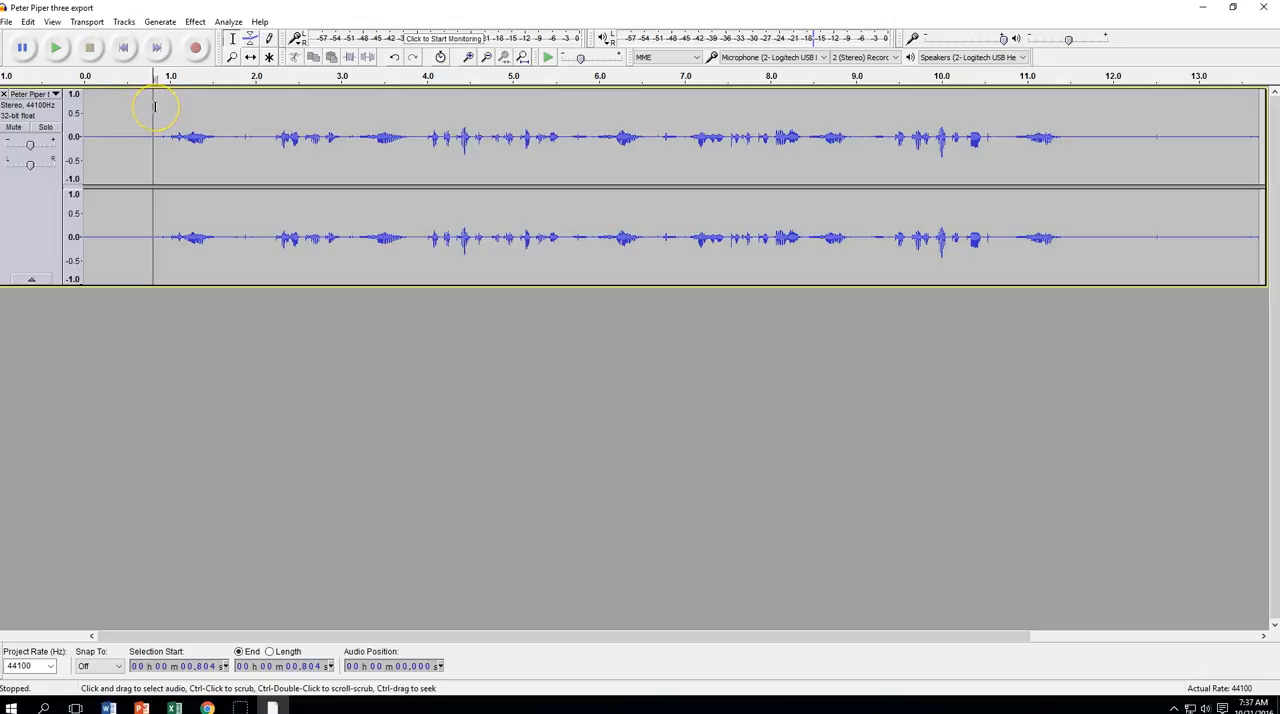
pyautogui.moveTo(156, 106); pyautogui.dragTo(233, 112)
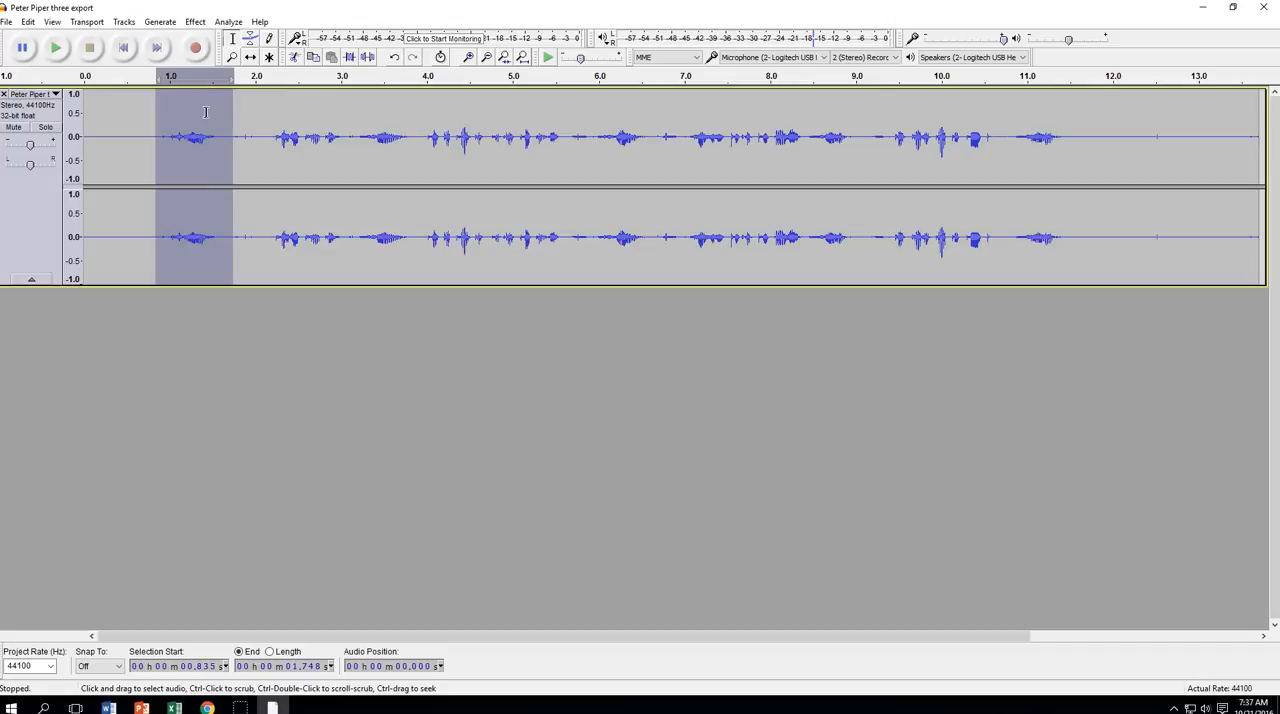
pyautogui.press('Delete')
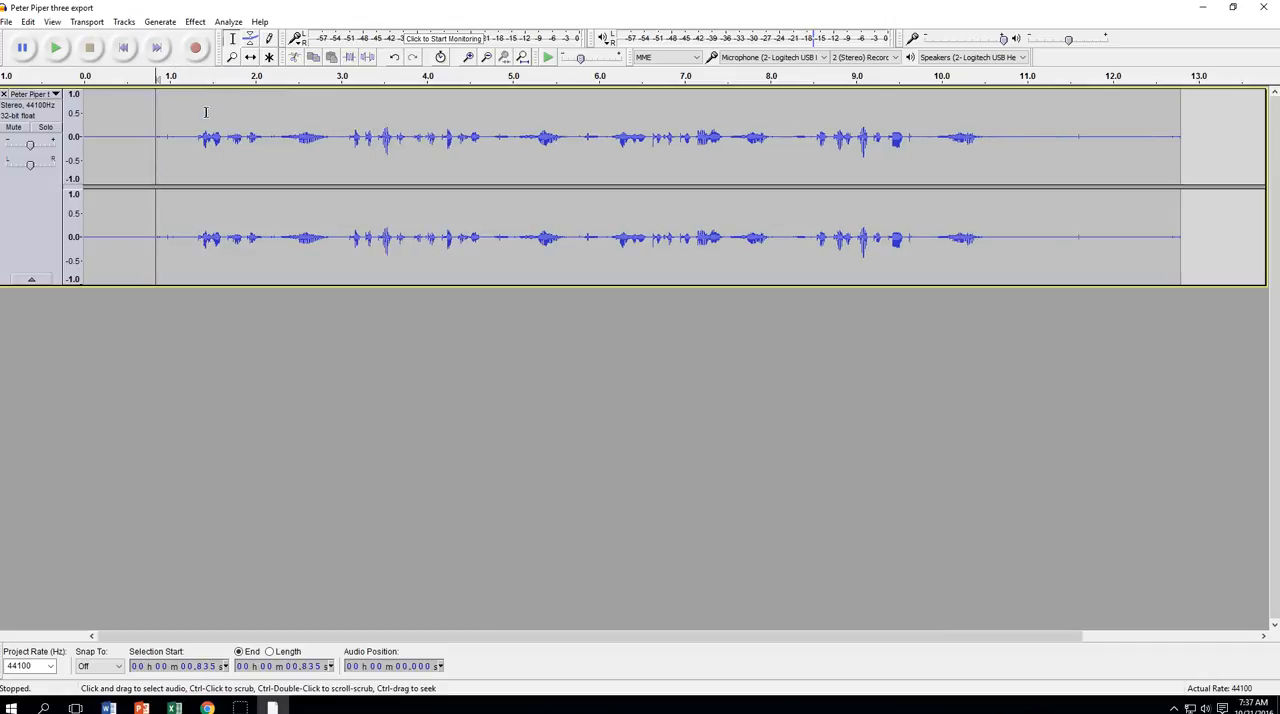
# Play the edited track from the beginning, pausing and resuming to check the first cut, and stop playback
pyautogui.click(123, 48)
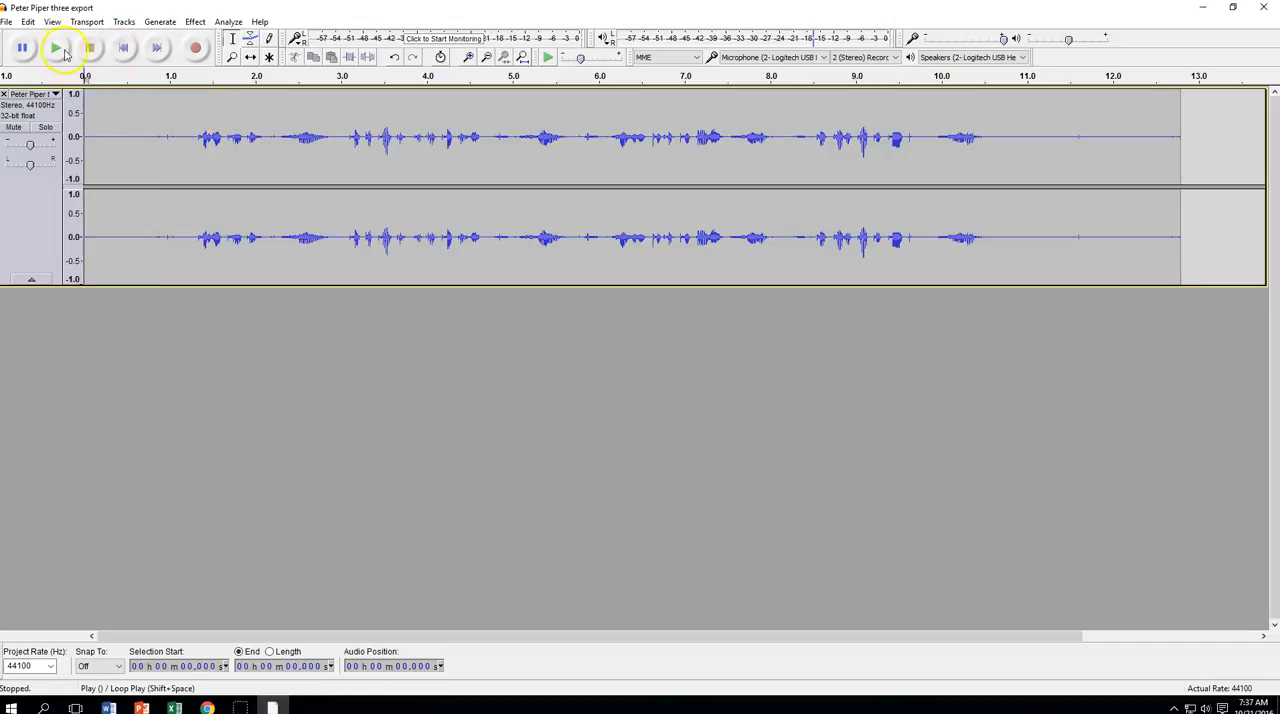
pyautogui.click(57, 48)
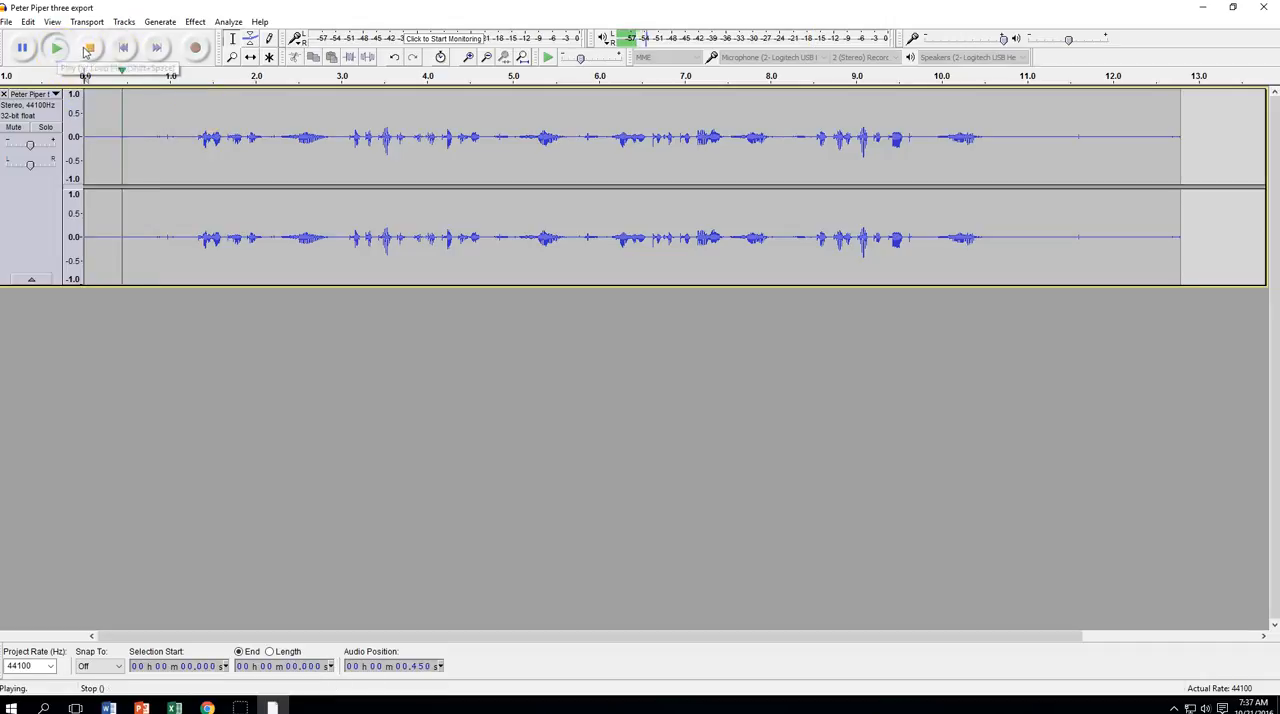
pyautogui.click(26, 49)
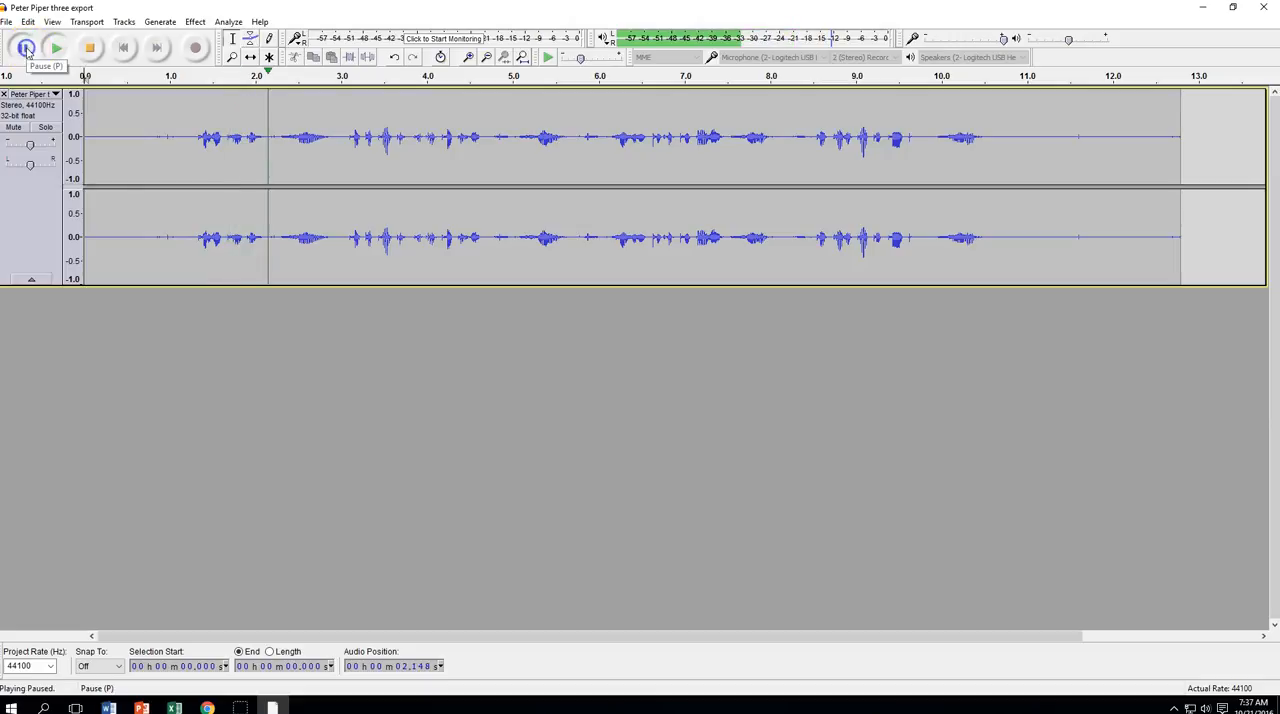
pyautogui.click(124, 49)
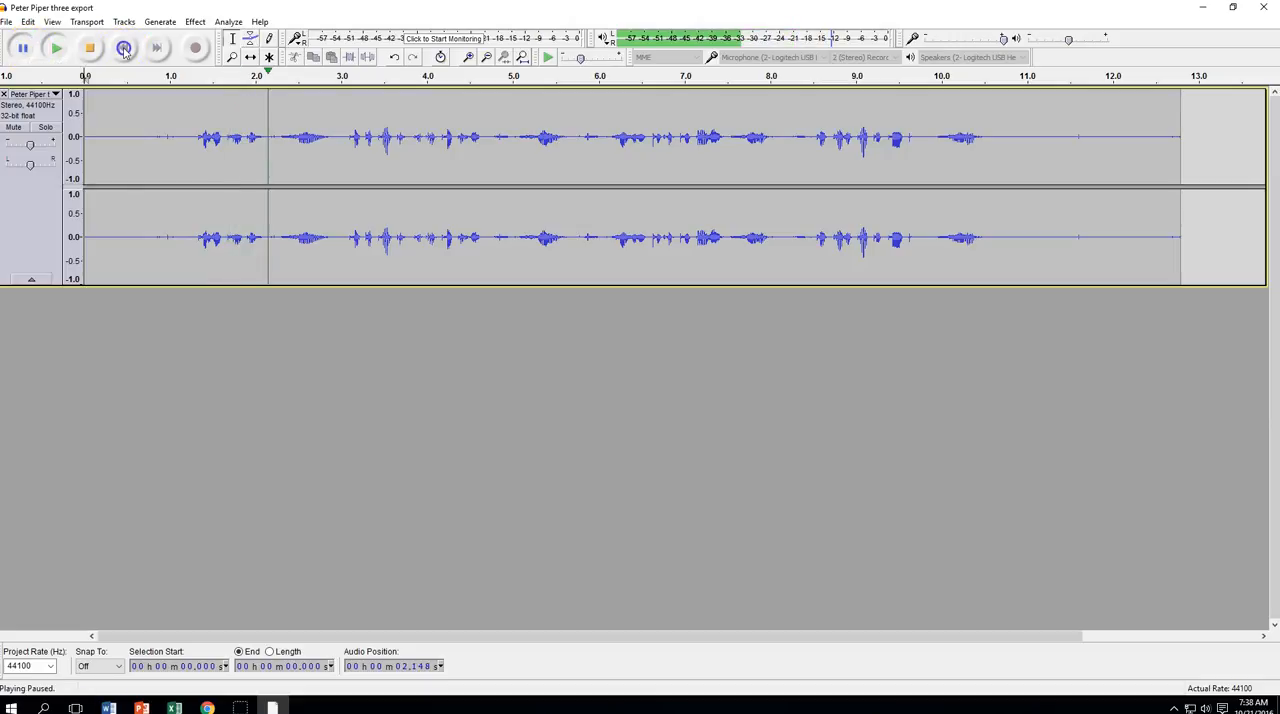
pyautogui.click(124, 50)
pyautogui.click(25, 54)
pyautogui.click(26, 50)
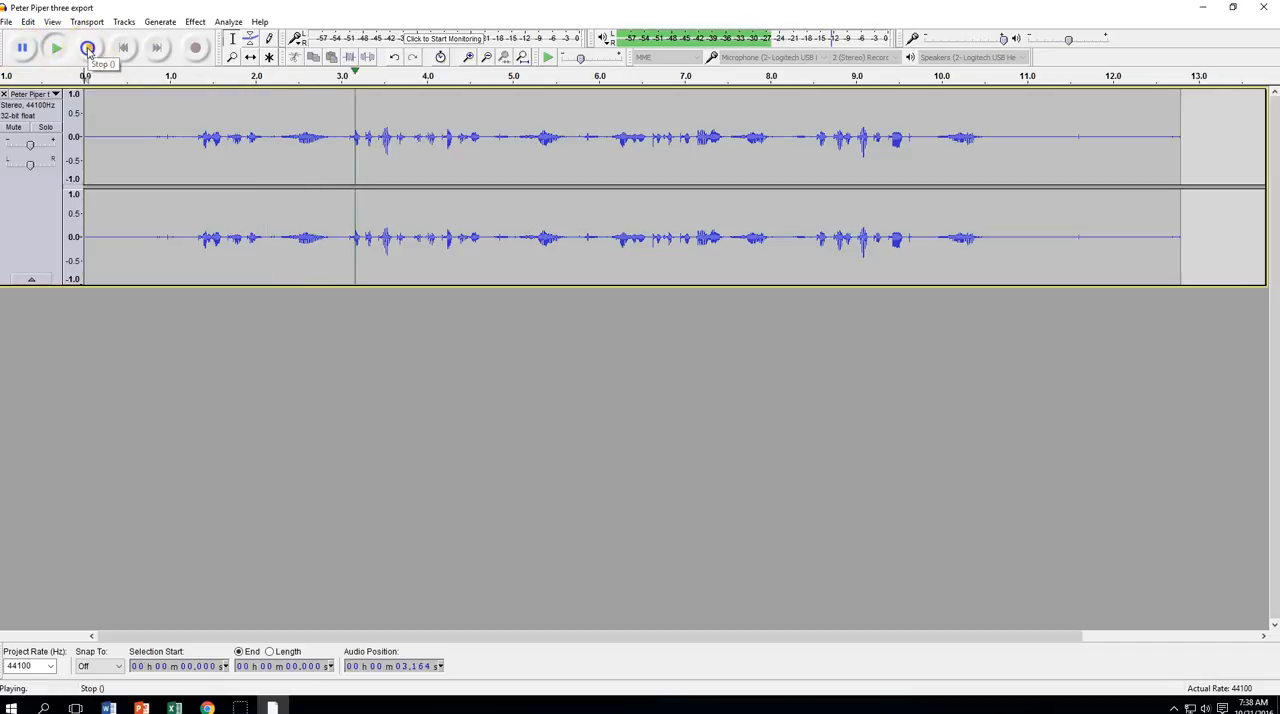
pyautogui.click(121, 49)
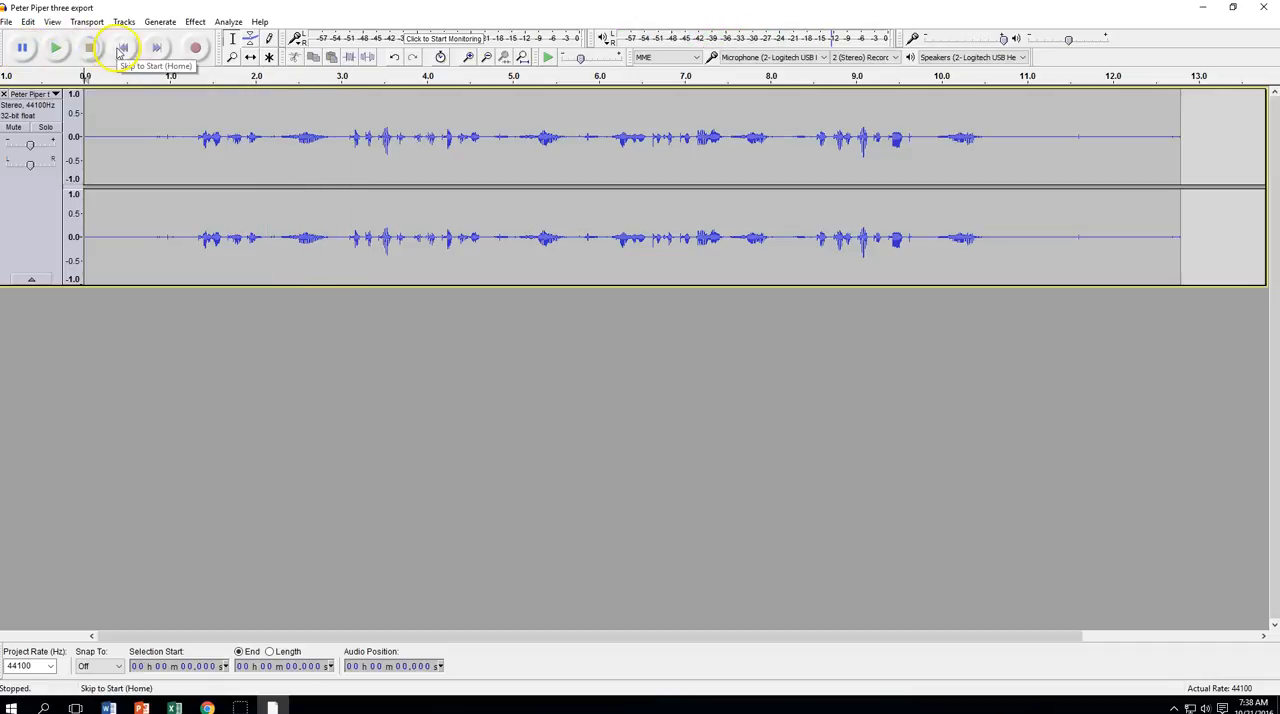
# Delete the near-silent stretch before the first words, from about 0.09 to 1.14 seconds
pyautogui.click(95, 112)
pyautogui.click(87, 115)
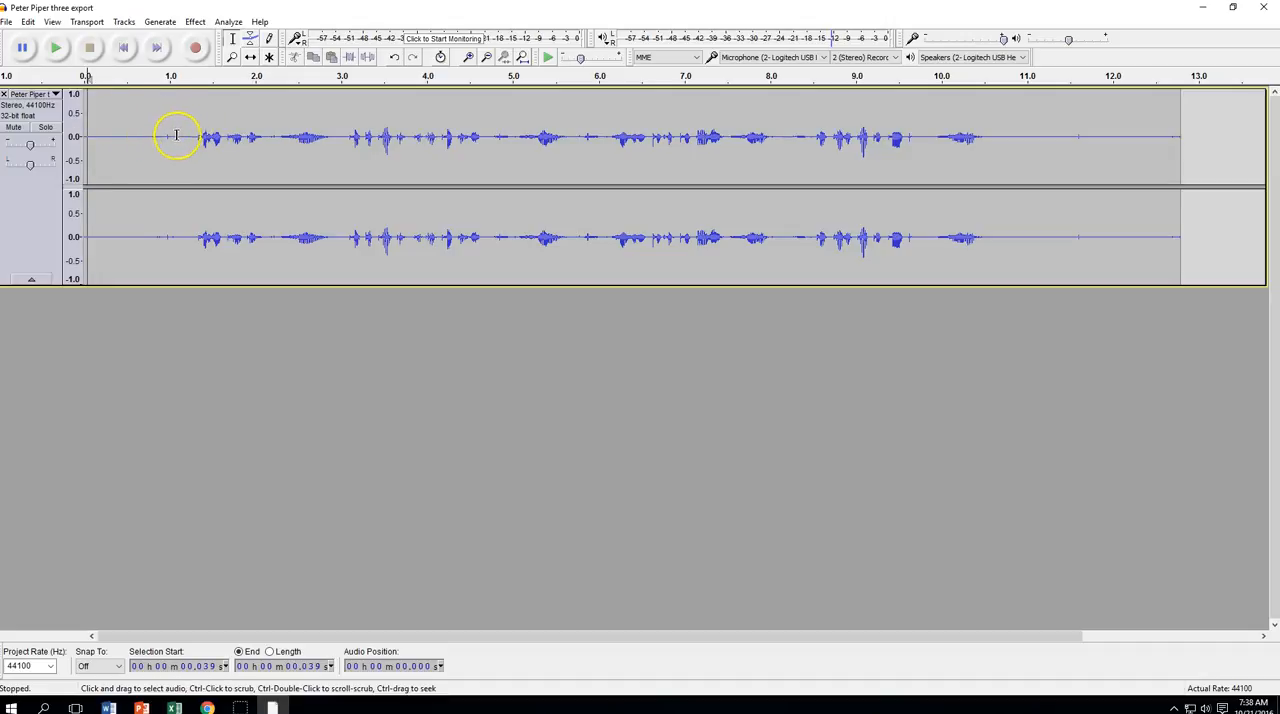
pyautogui.moveTo(92, 105); pyautogui.dragTo(181, 108)
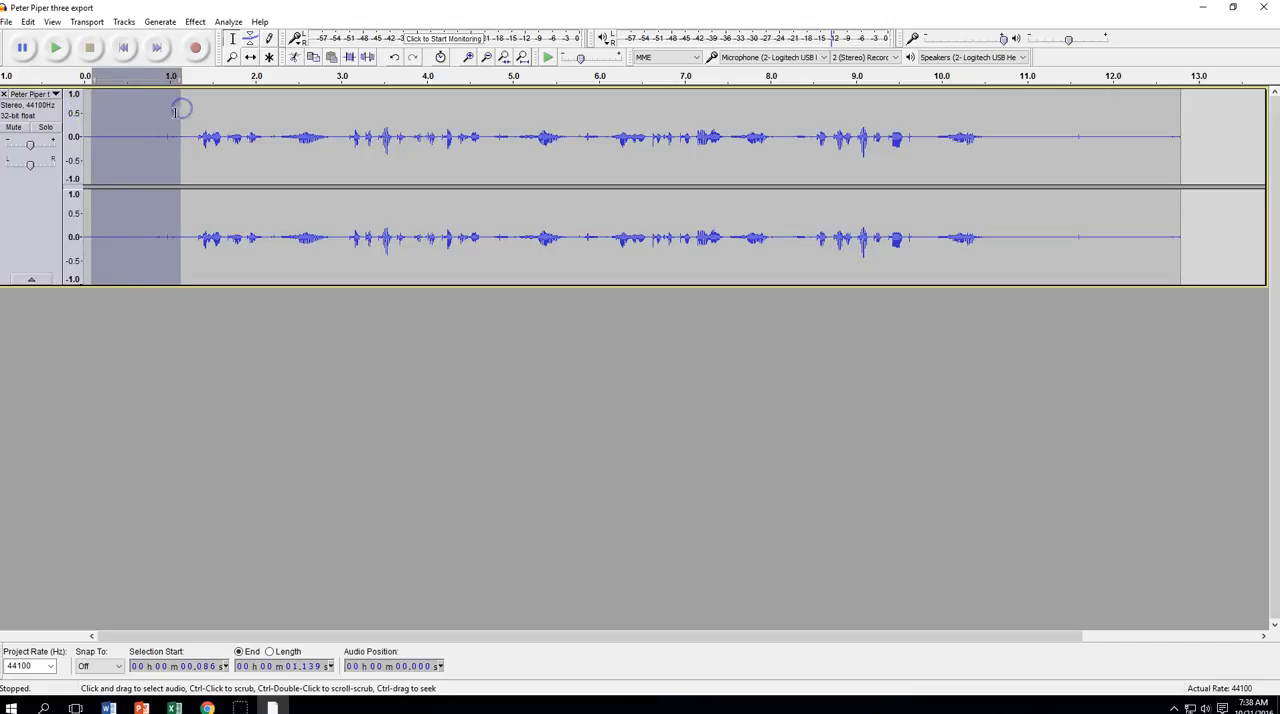
pyautogui.press('Delete')
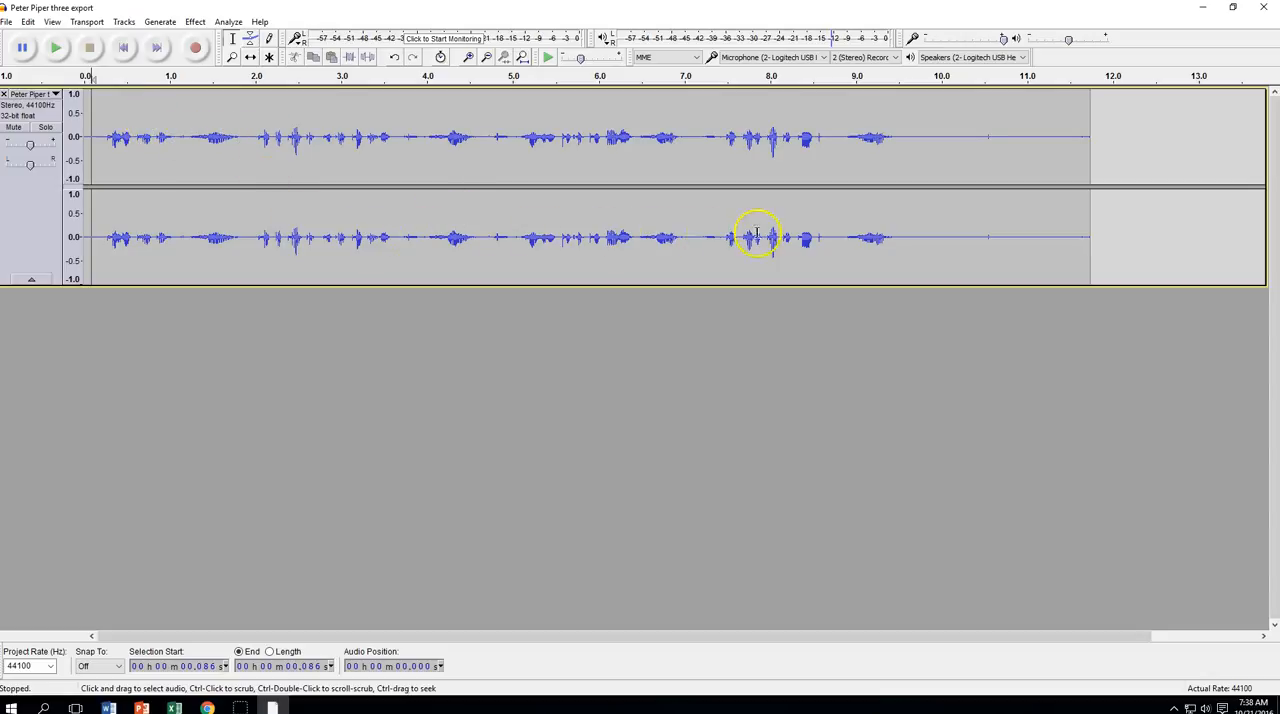
# Play the shortened opening of the track up to the next sound burst and stop playback
pyautogui.click(56, 48)
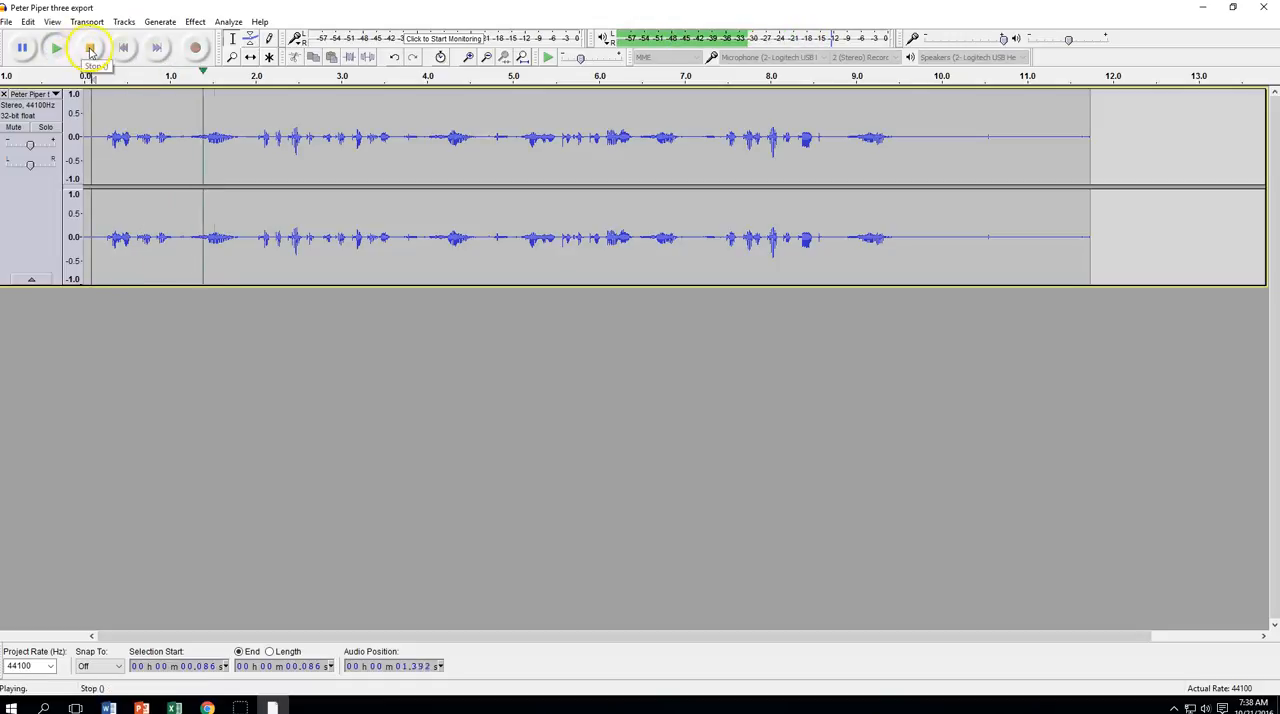
pyautogui.click(90, 48)
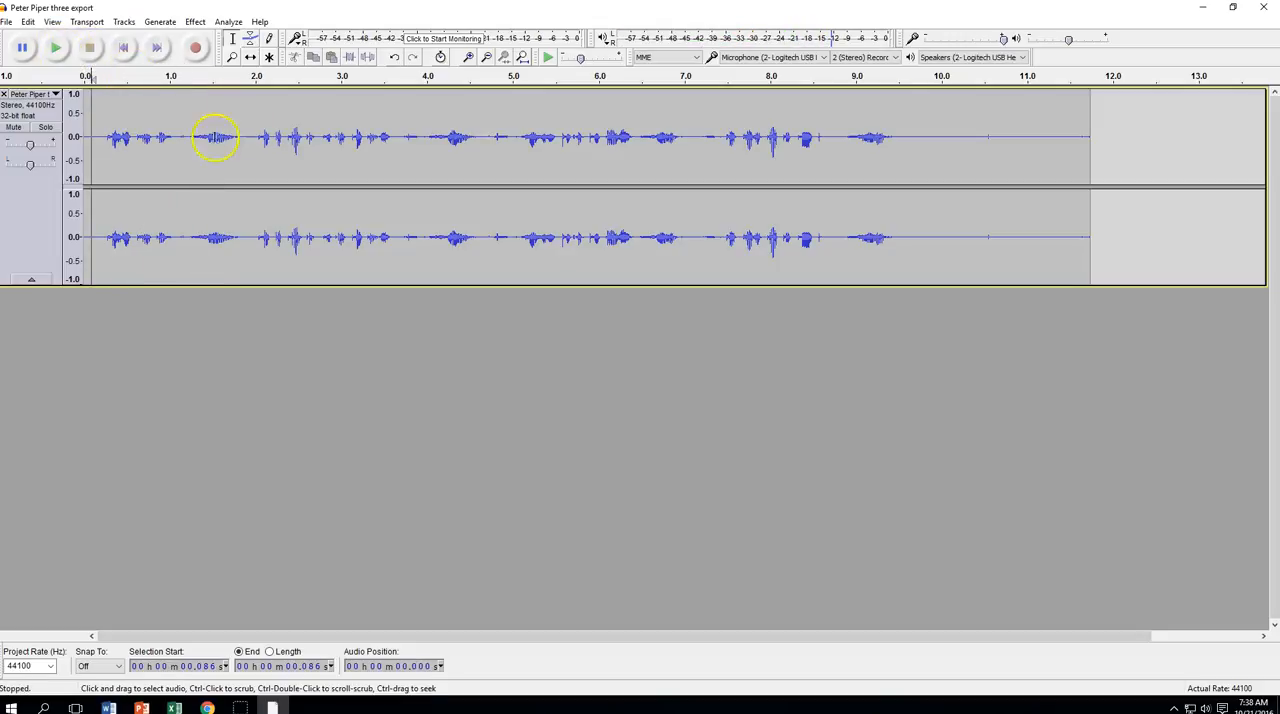
pyautogui.click(93, 52)
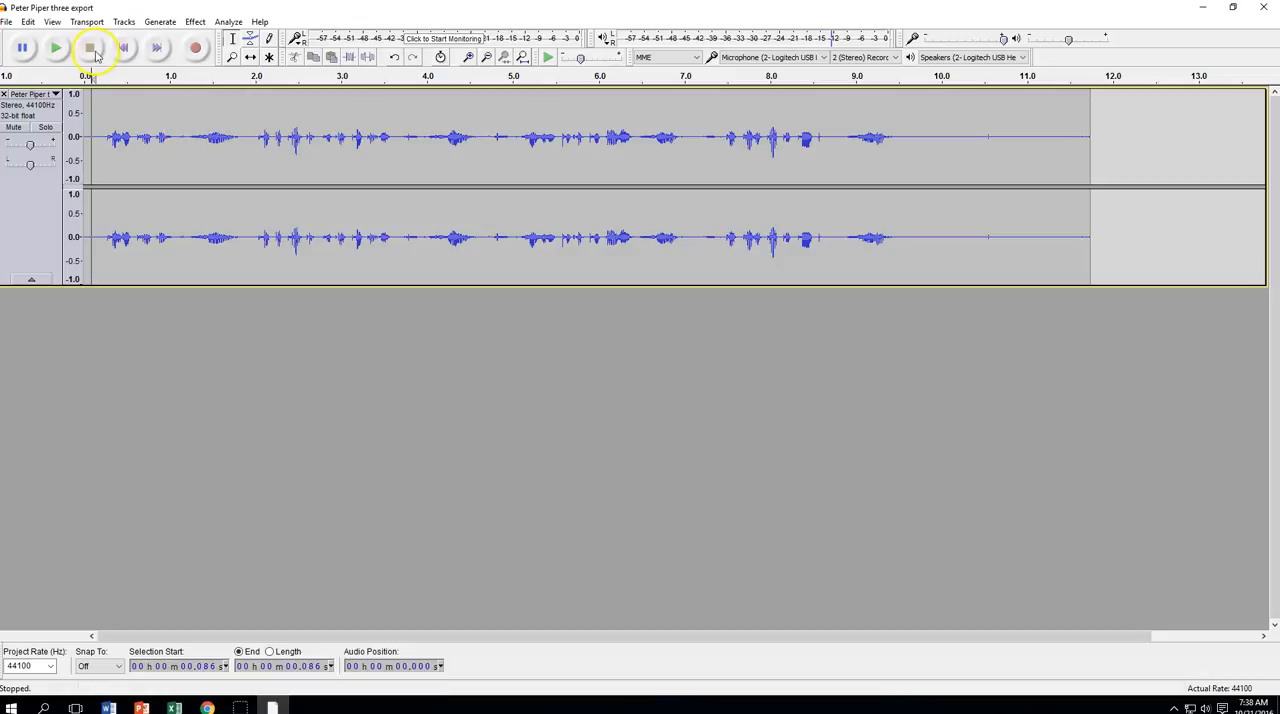
# Play up to the sound burst near 1.5 seconds, stop playback, and delete the burst starting from about 1.15 seconds
pyautogui.click(57, 48)
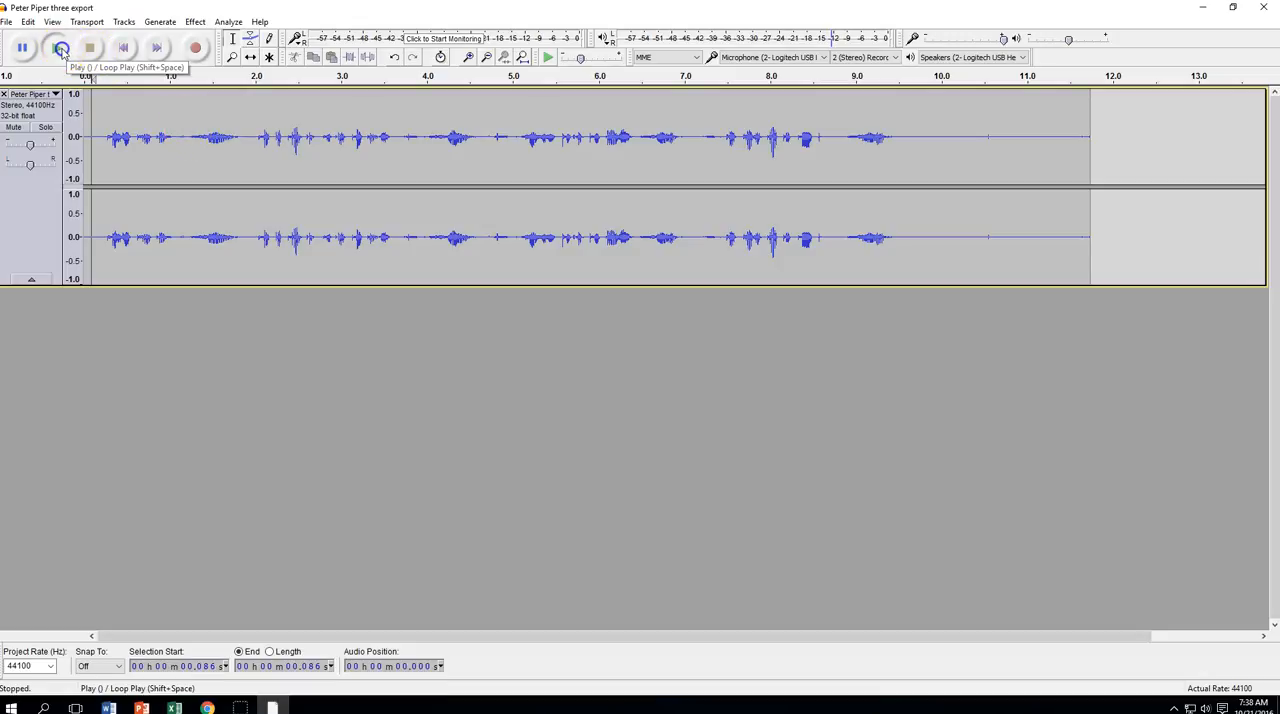
pyautogui.click(24, 48)
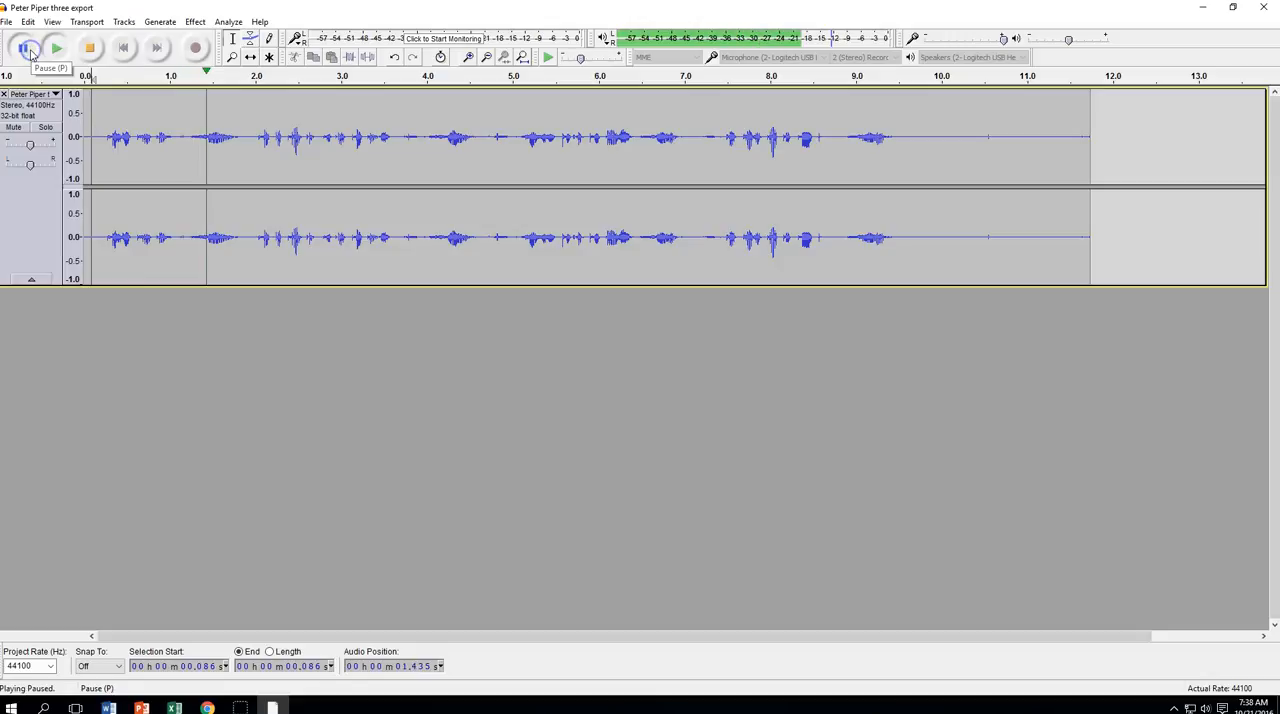
pyautogui.moveTo(183, 110); pyautogui.dragTo(246, 111)
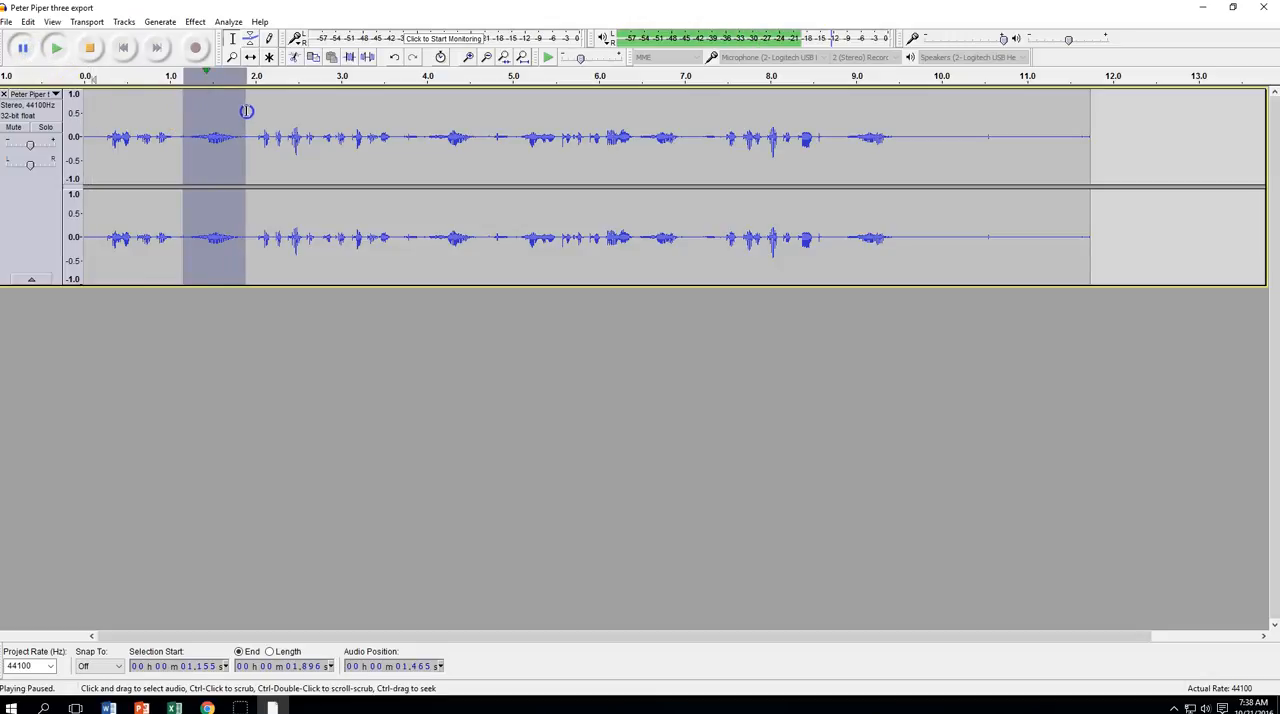
pyautogui.click(185, 115)
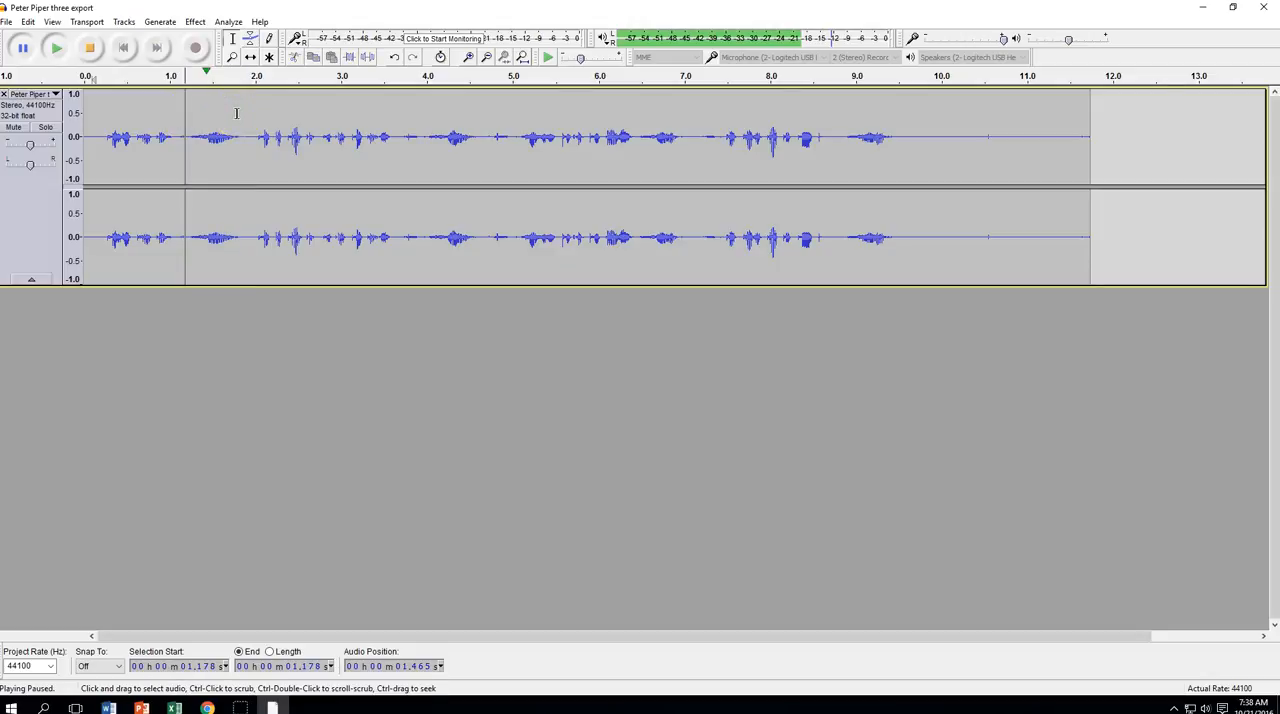
pyautogui.click(89, 48)
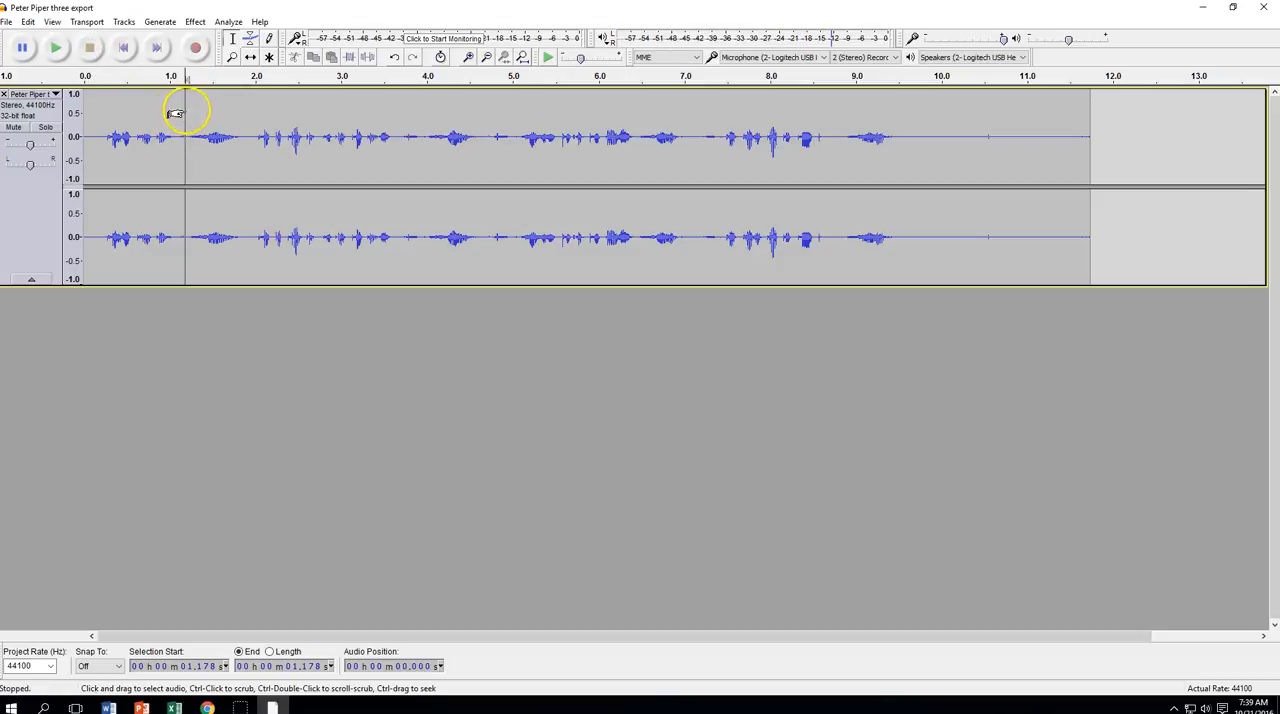
pyautogui.moveTo(183, 110); pyautogui.dragTo(251, 114)
pyautogui.press('Delete')
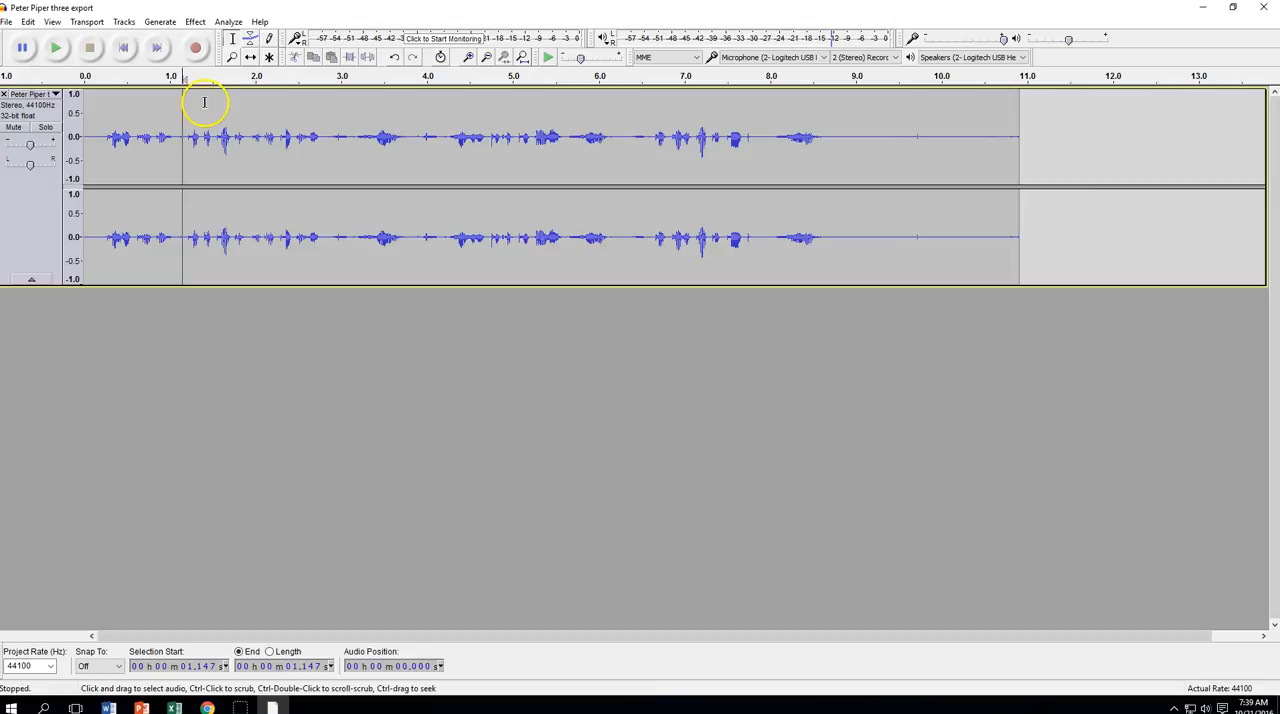
# Play the track from the beginning up to the sound burst near 3.6 seconds and stop playback
pyautogui.click(102, 117)
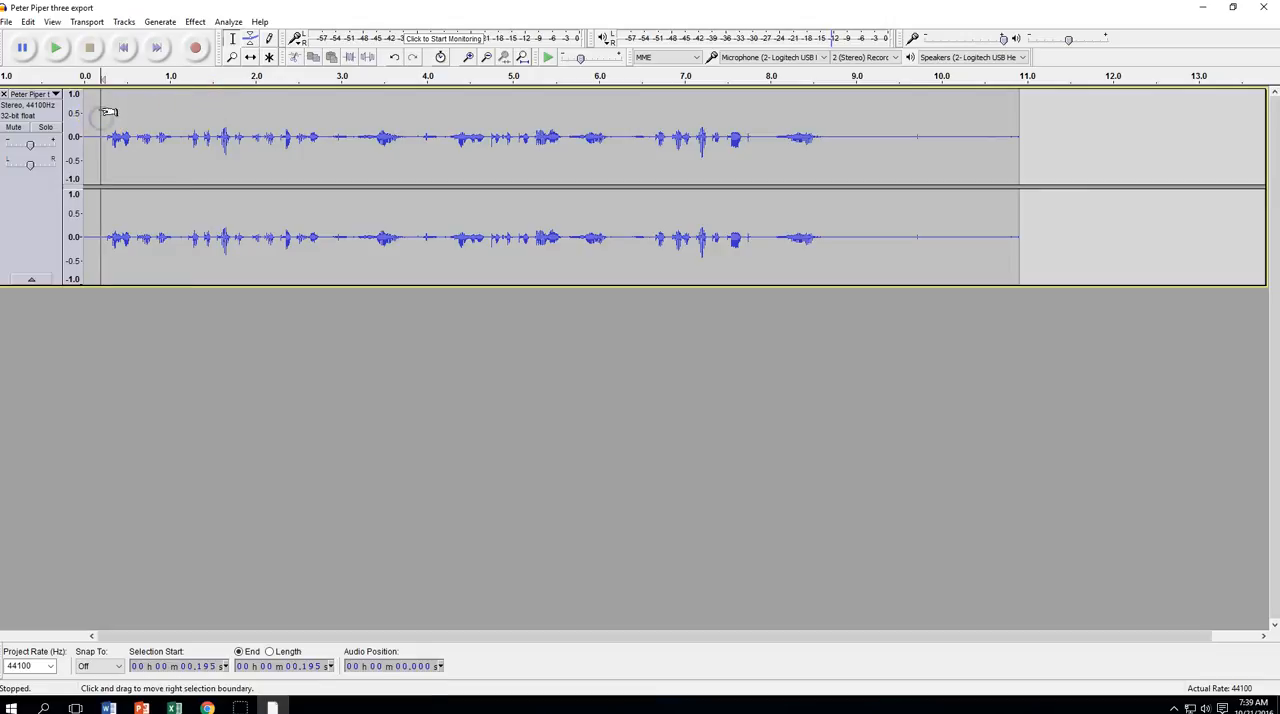
pyautogui.click(124, 48)
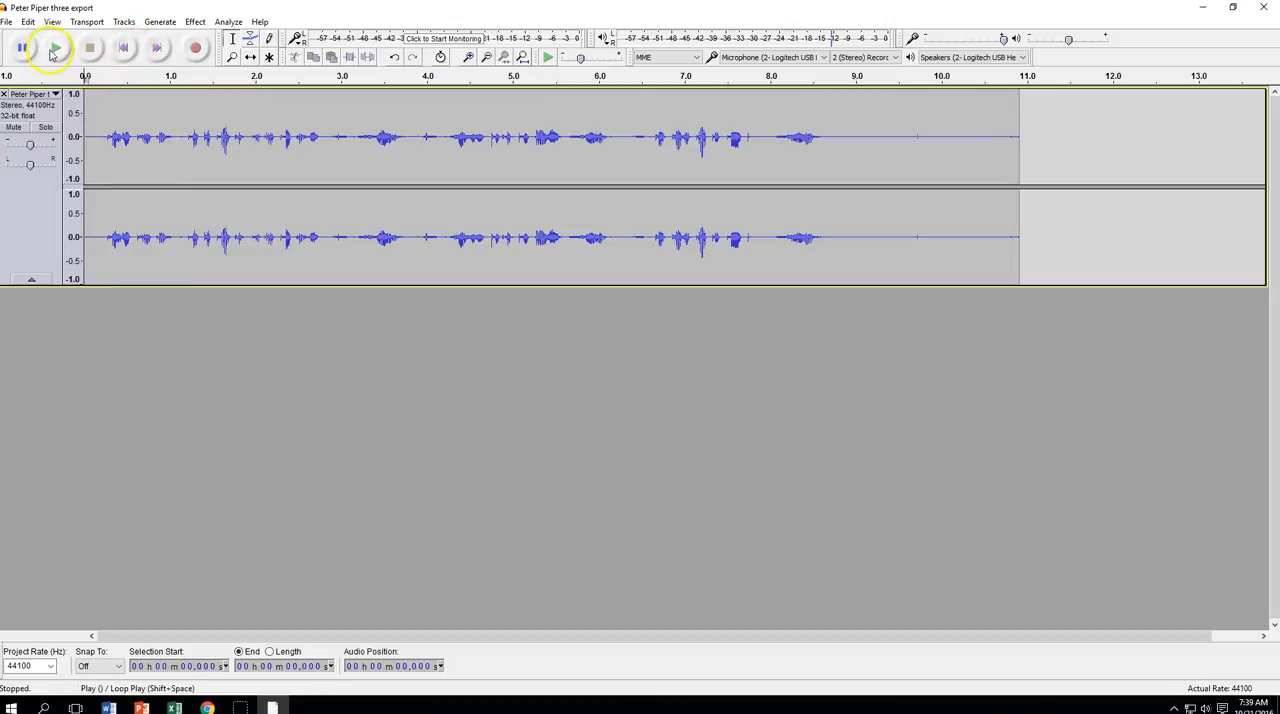
pyautogui.click(55, 48)
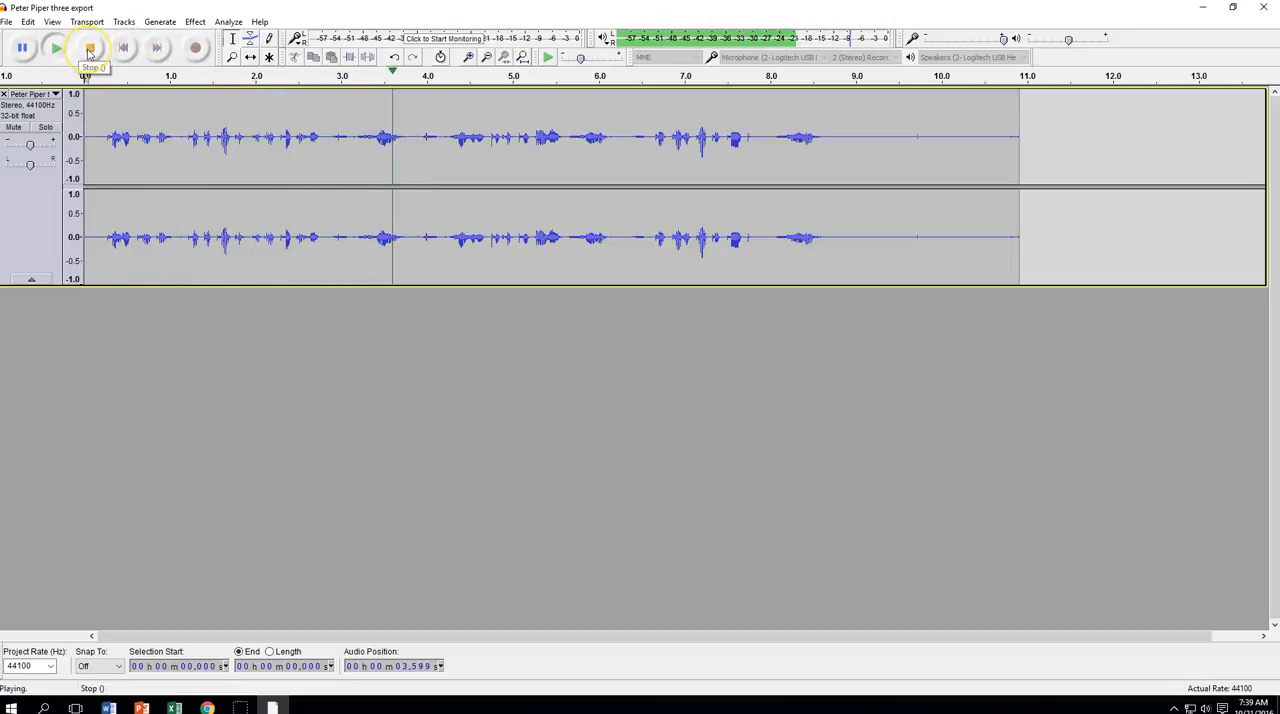
pyautogui.click(89, 48)
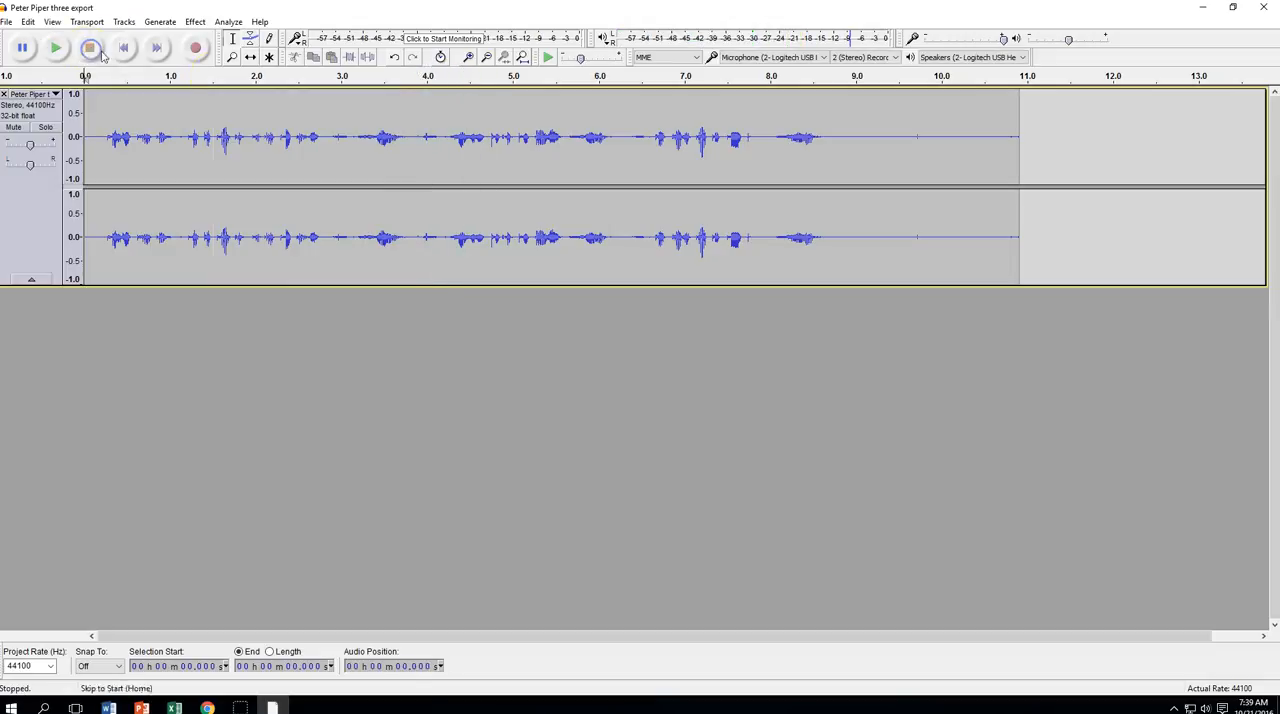
# Delete the sound burst from about 3.17 to 3.88 seconds
pyautogui.moveTo(329, 126); pyautogui.dragTo(413, 120)
pyautogui.click(352, 120)
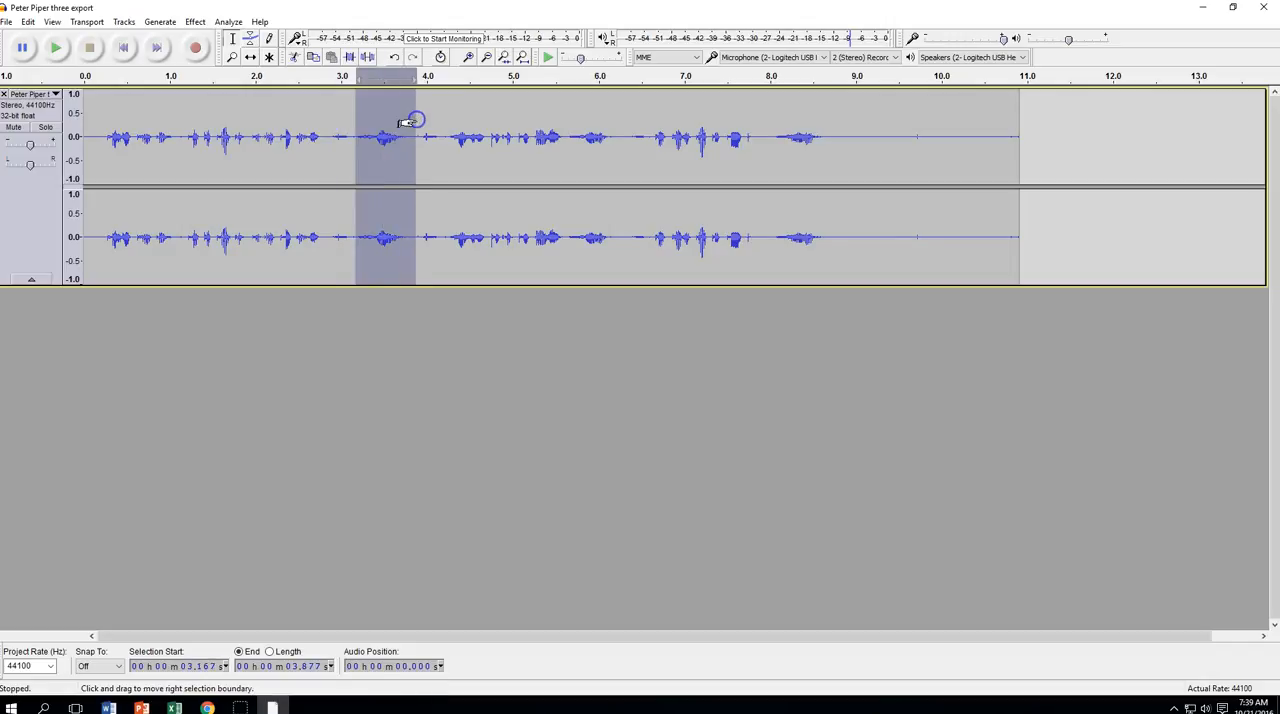
pyautogui.press('Delete')
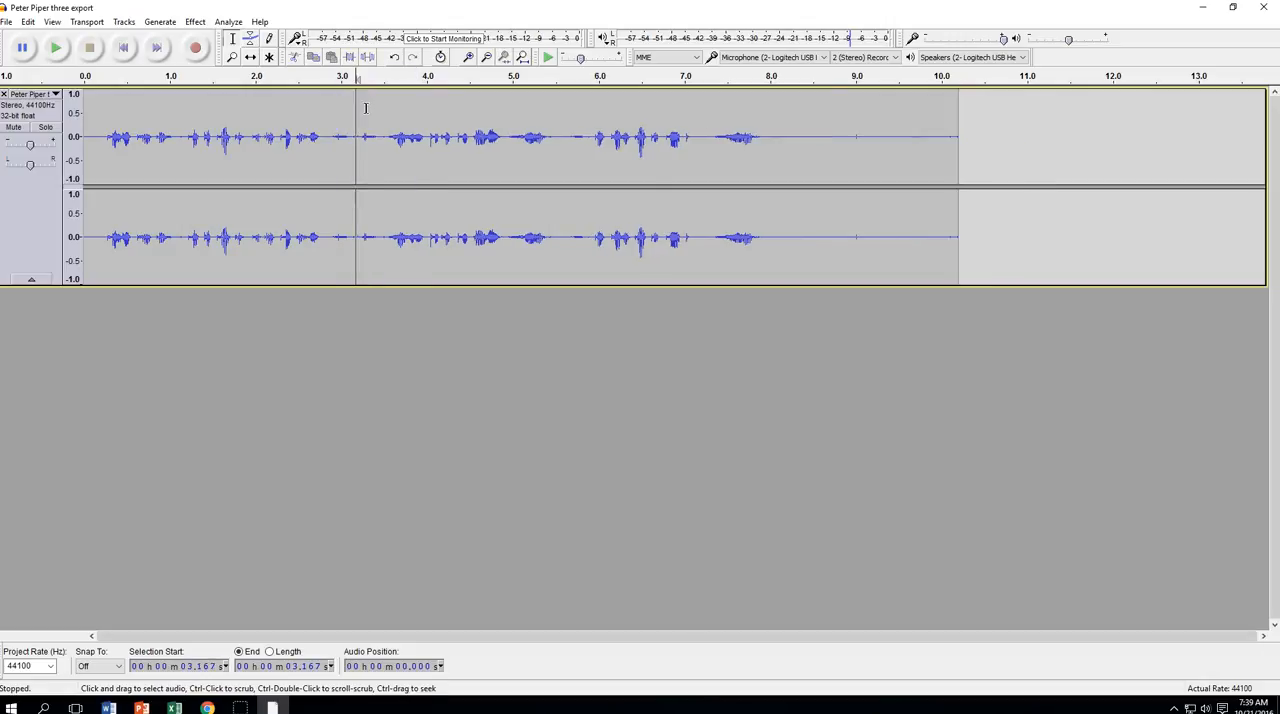
# Play on from the last cut, stop near 5 seconds, and delete the sound burst starting at about 4.95 seconds
pyautogui.click(59, 50)
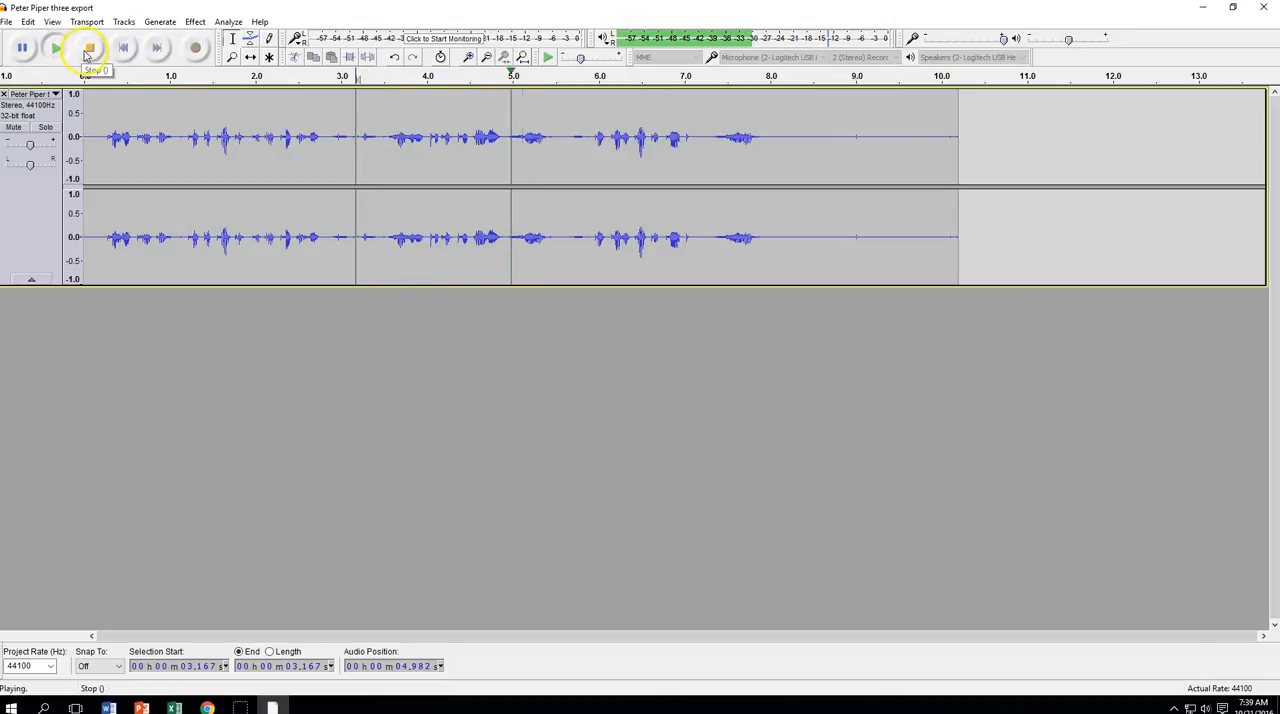
pyautogui.click(88, 50)
pyautogui.click(509, 123)
pyautogui.moveTo(510, 124); pyautogui.dragTo(560, 125)
pyautogui.press('Delete')
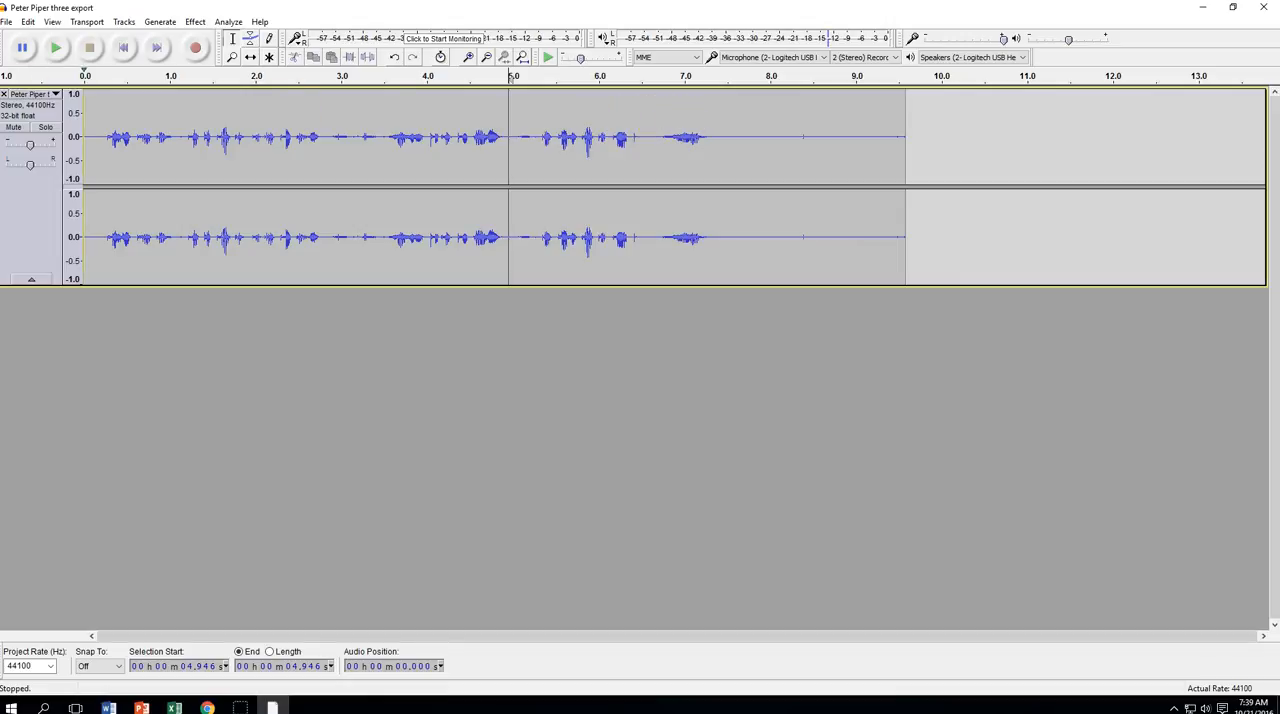
# Play on from the last cut, stop playback, and delete the final sound burst from about 6.55 to 7.54 seconds
pyautogui.click(58, 47)
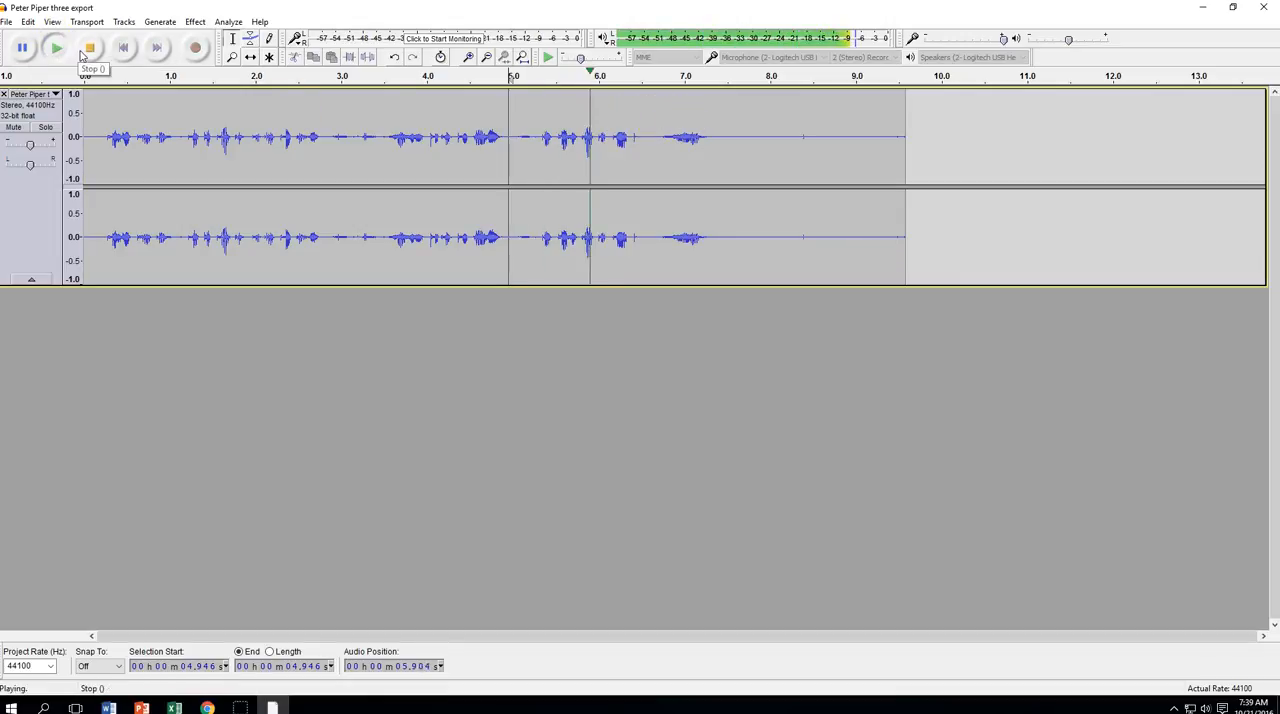
pyautogui.click(89, 48)
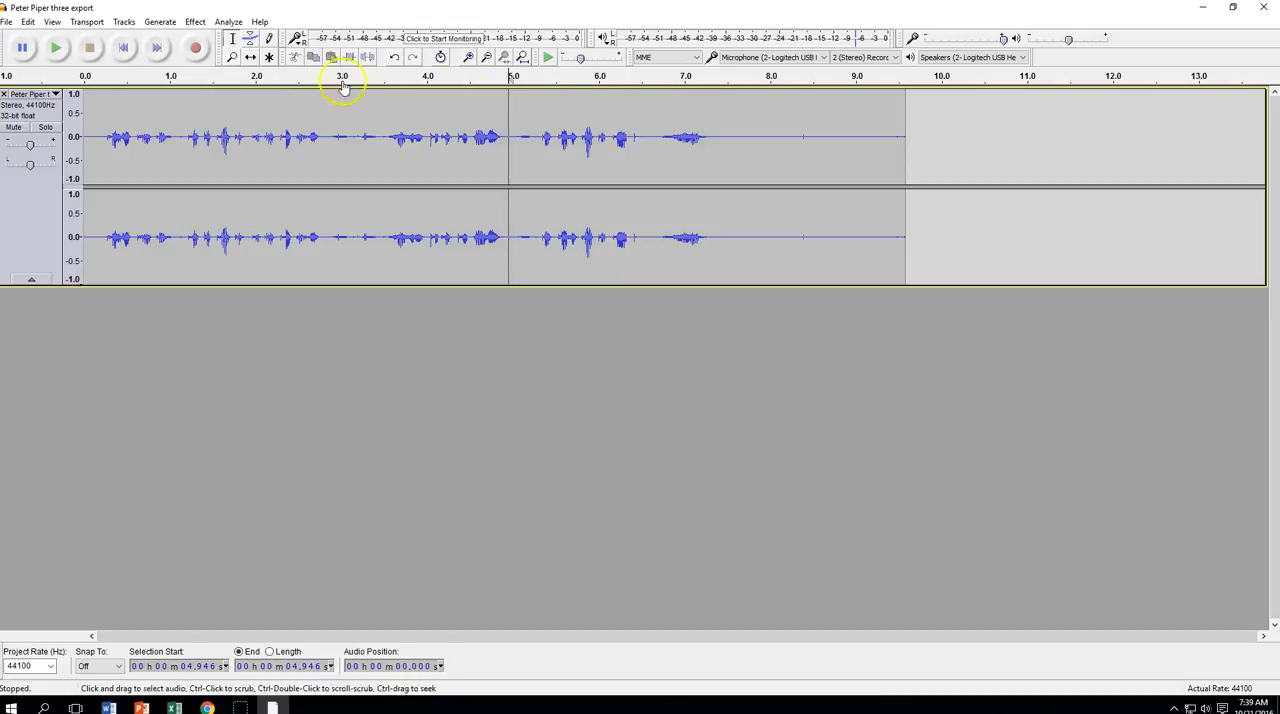
pyautogui.moveTo(644, 121); pyautogui.dragTo(729, 128)
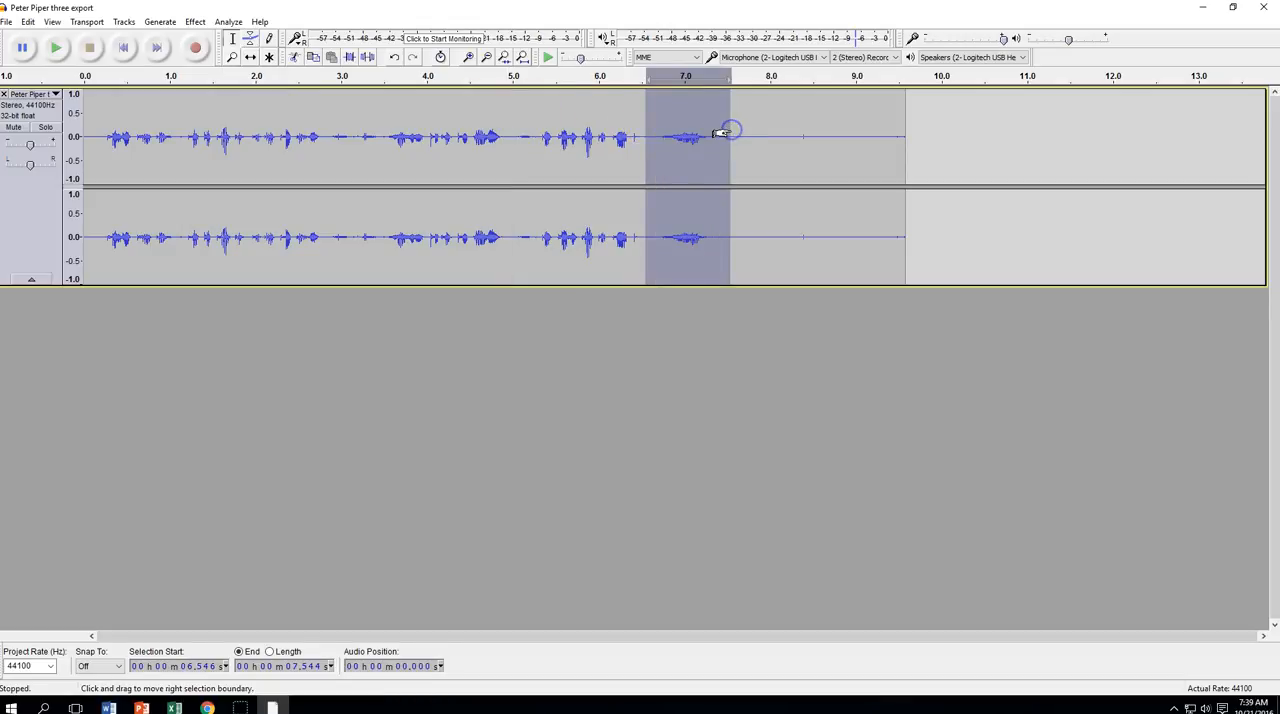
pyautogui.press('Delete')
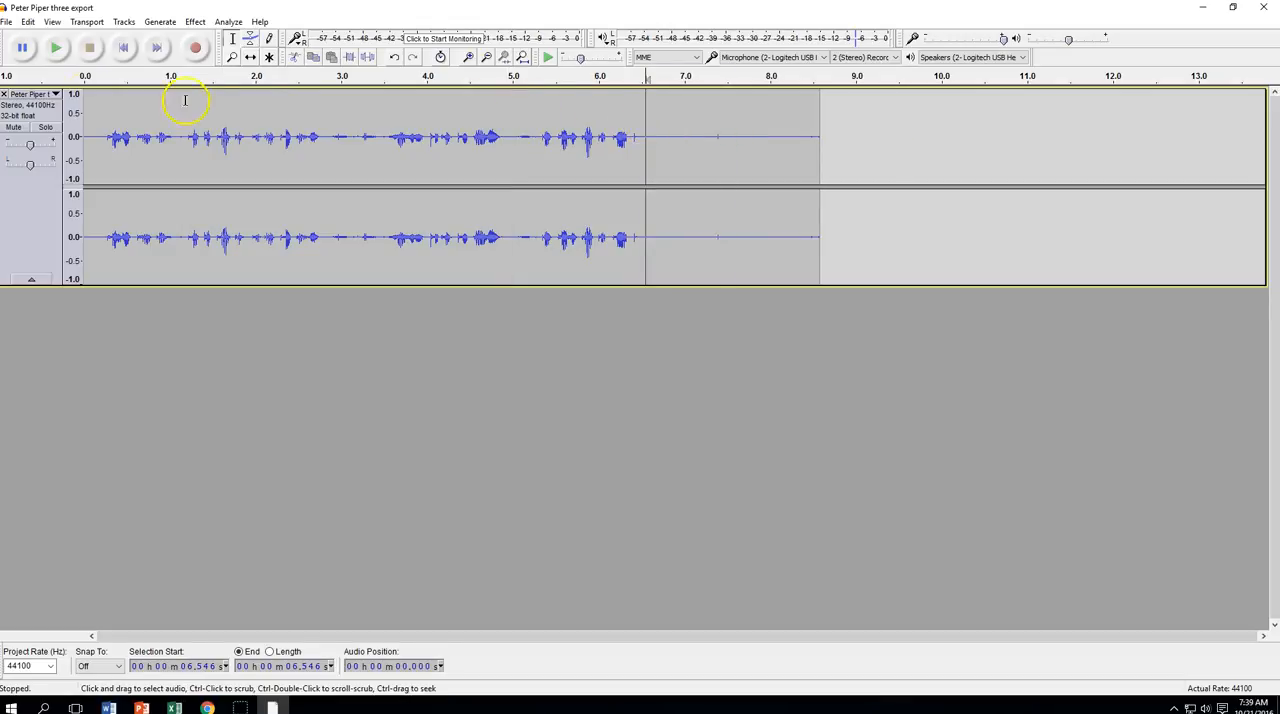
# Play the edited track from the beginning to check all the cuts, and stop playback
pyautogui.click(123, 47)
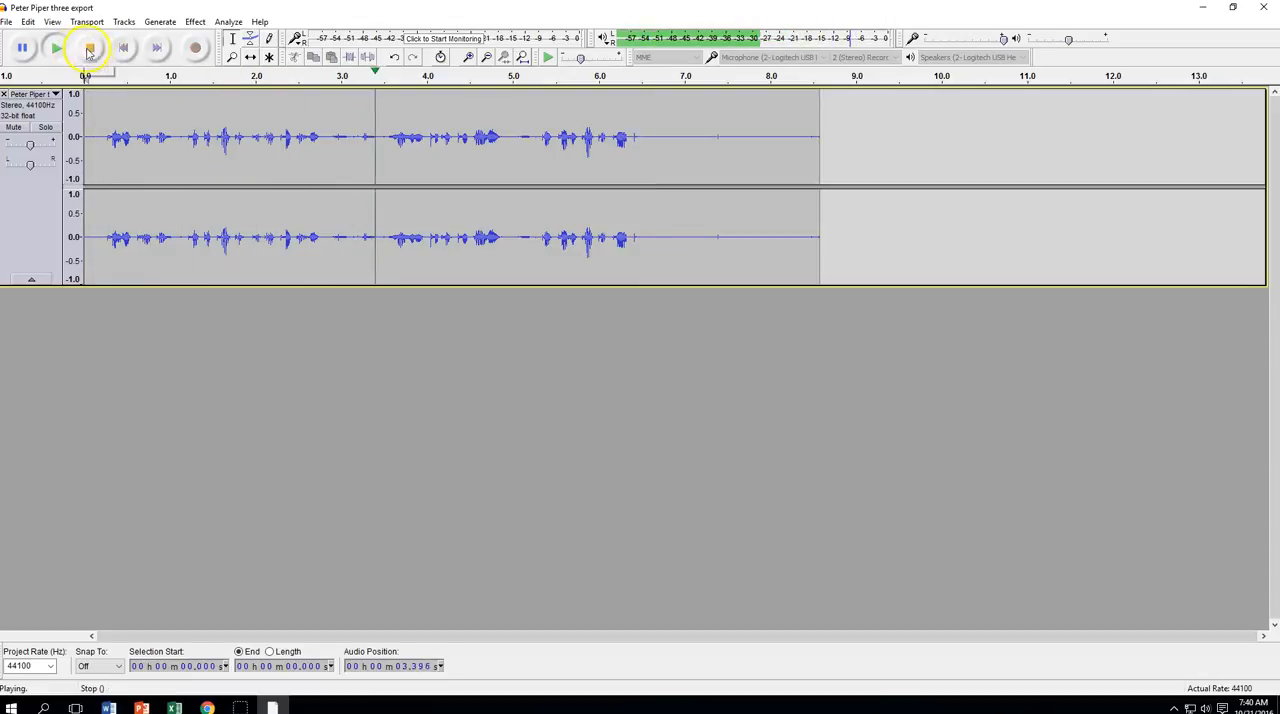
pyautogui.click(91, 48)
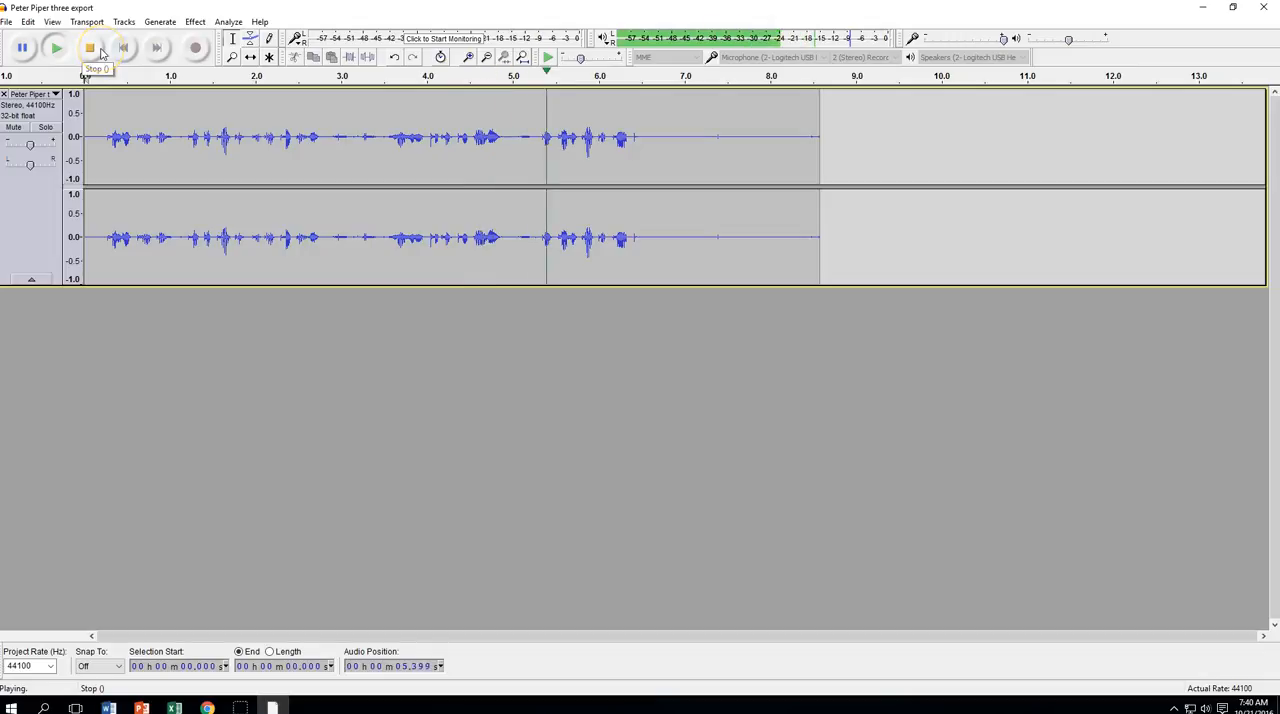
pyautogui.click(94, 50)
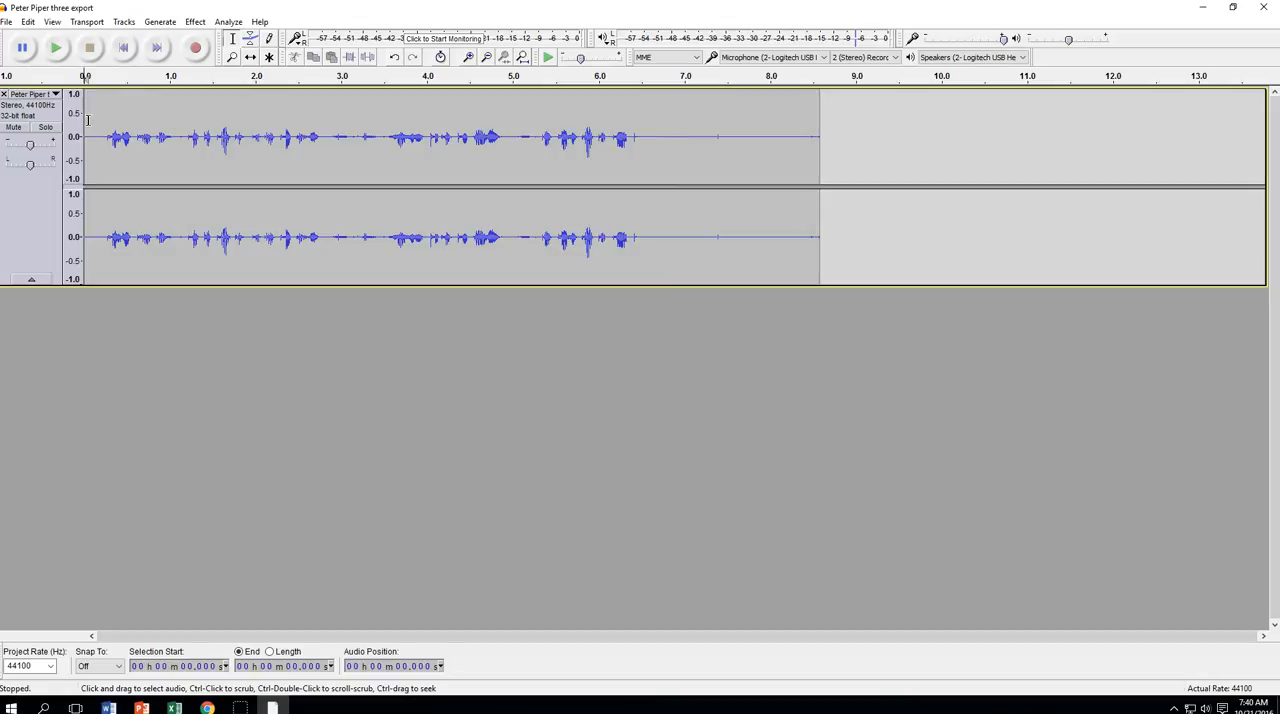
# Replay the track, pause it, and play again from about 2.86 seconds to check the two faint sounds there
pyautogui.click(58, 48)
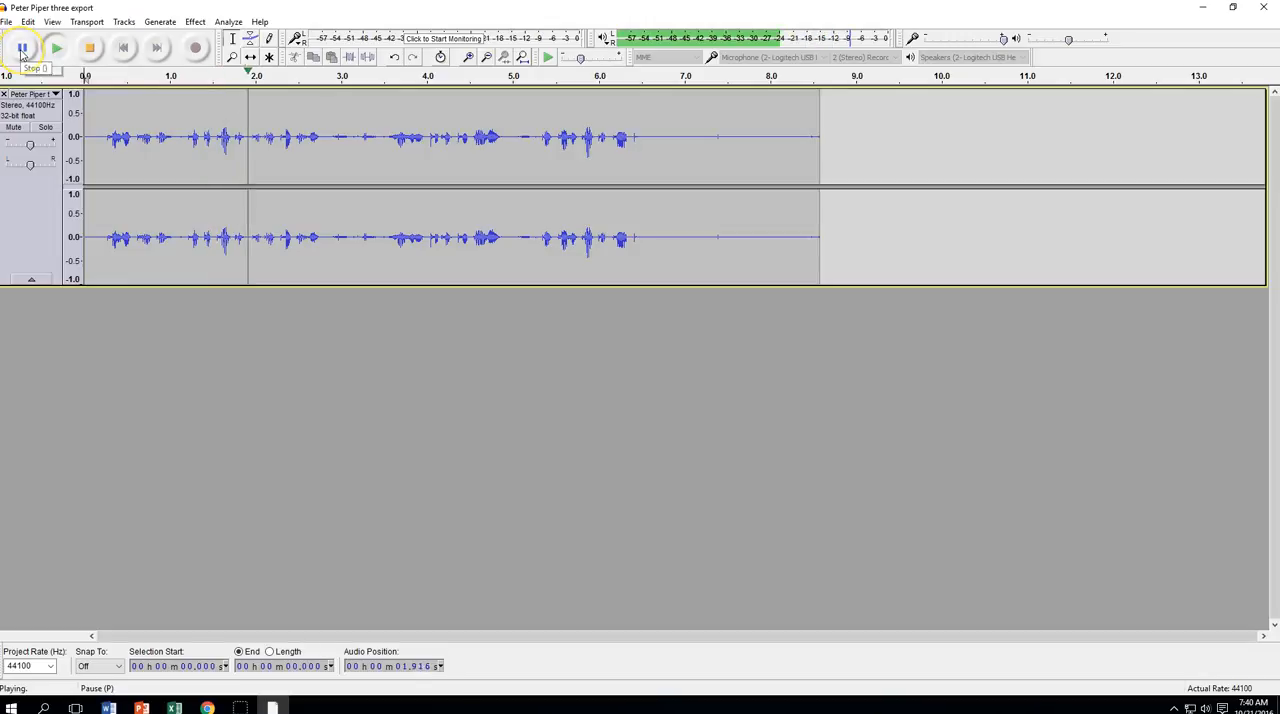
pyautogui.click(22, 48)
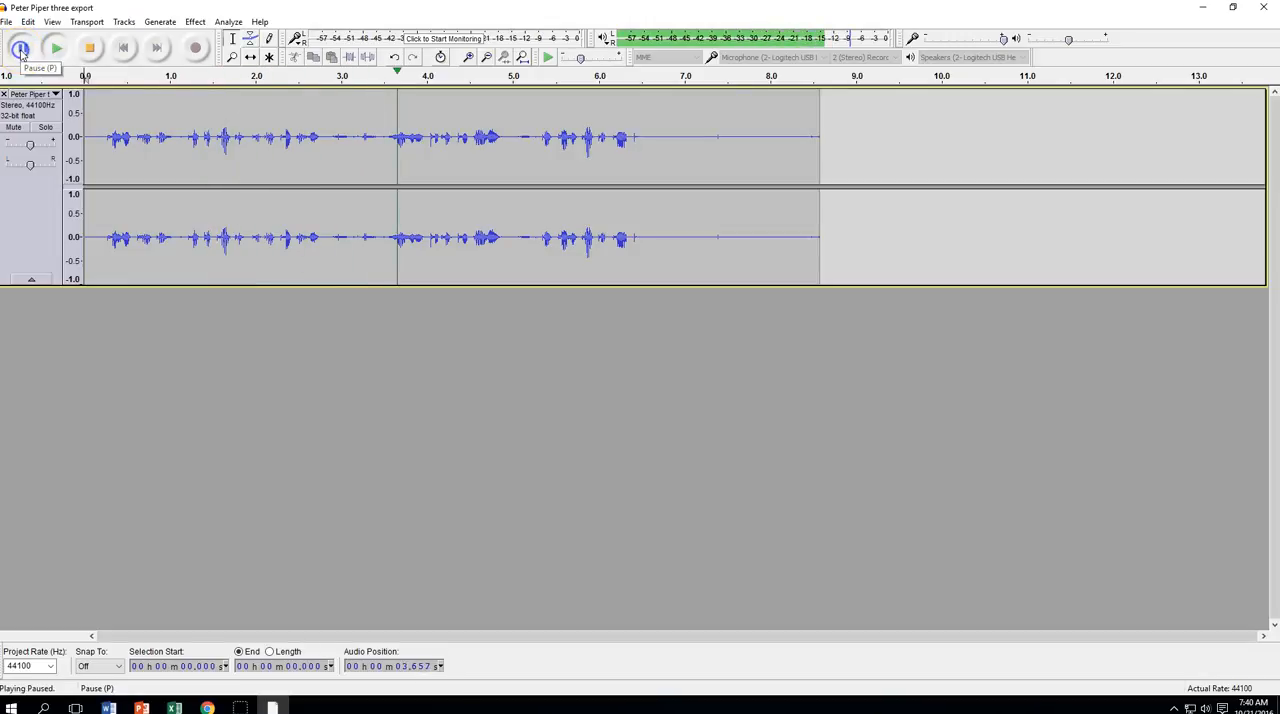
pyautogui.click(329, 131)
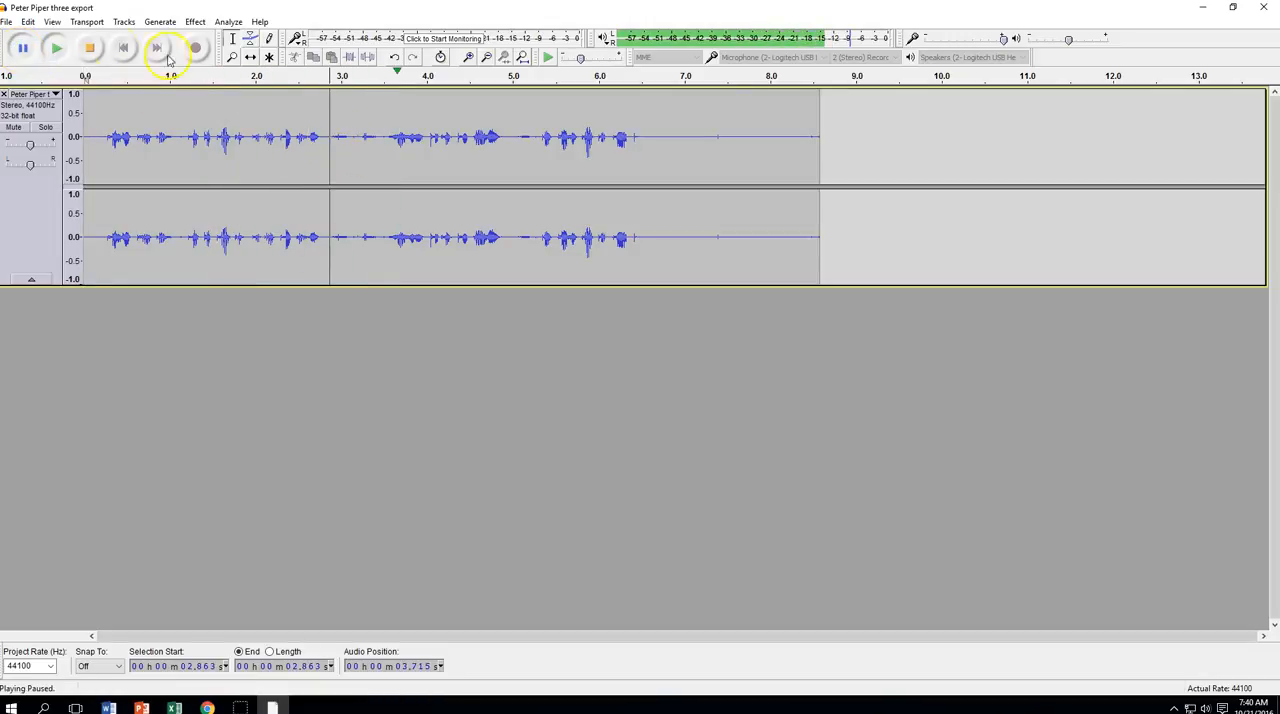
pyautogui.click(24, 50)
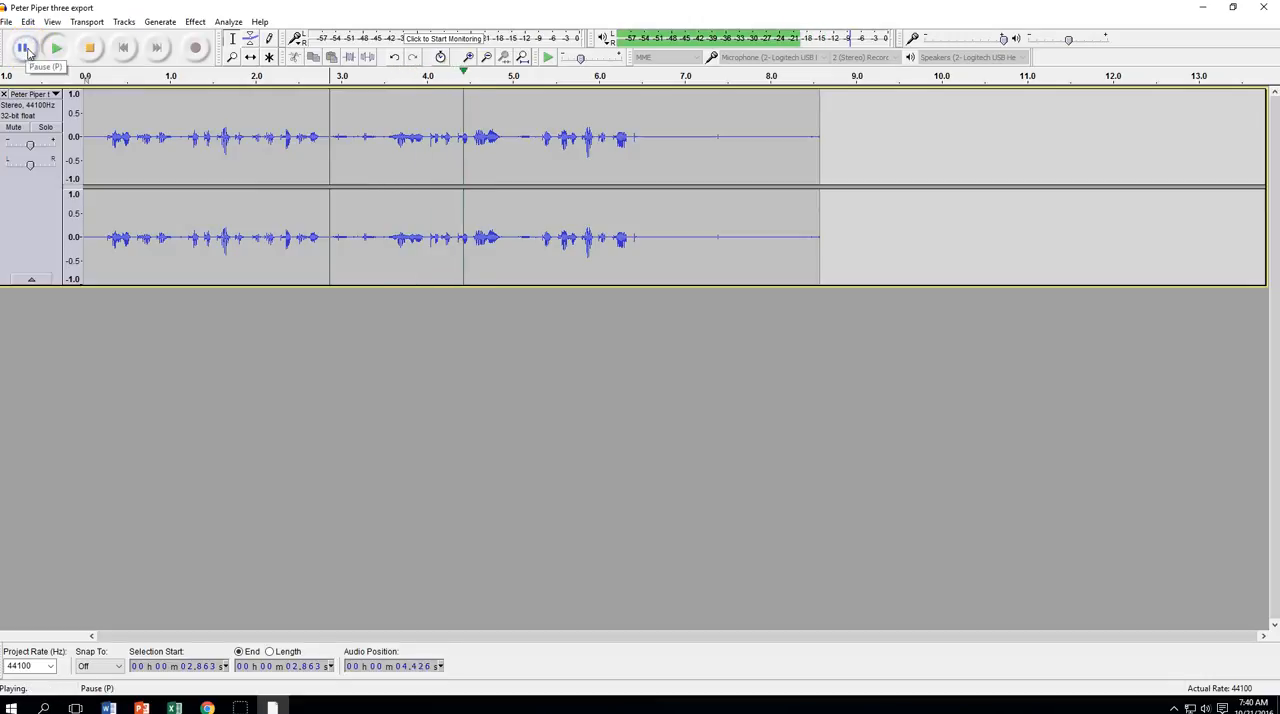
pyautogui.click(72, 50)
pyautogui.click(55, 49)
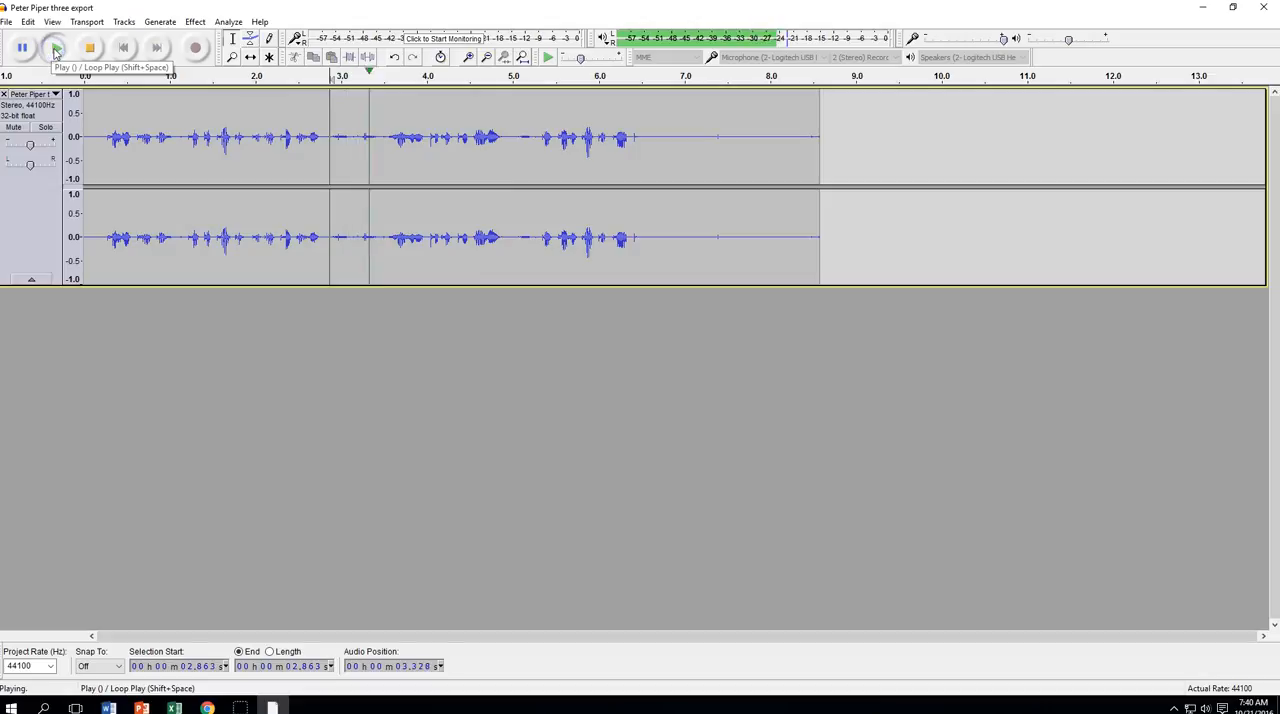
pyautogui.click(88, 50)
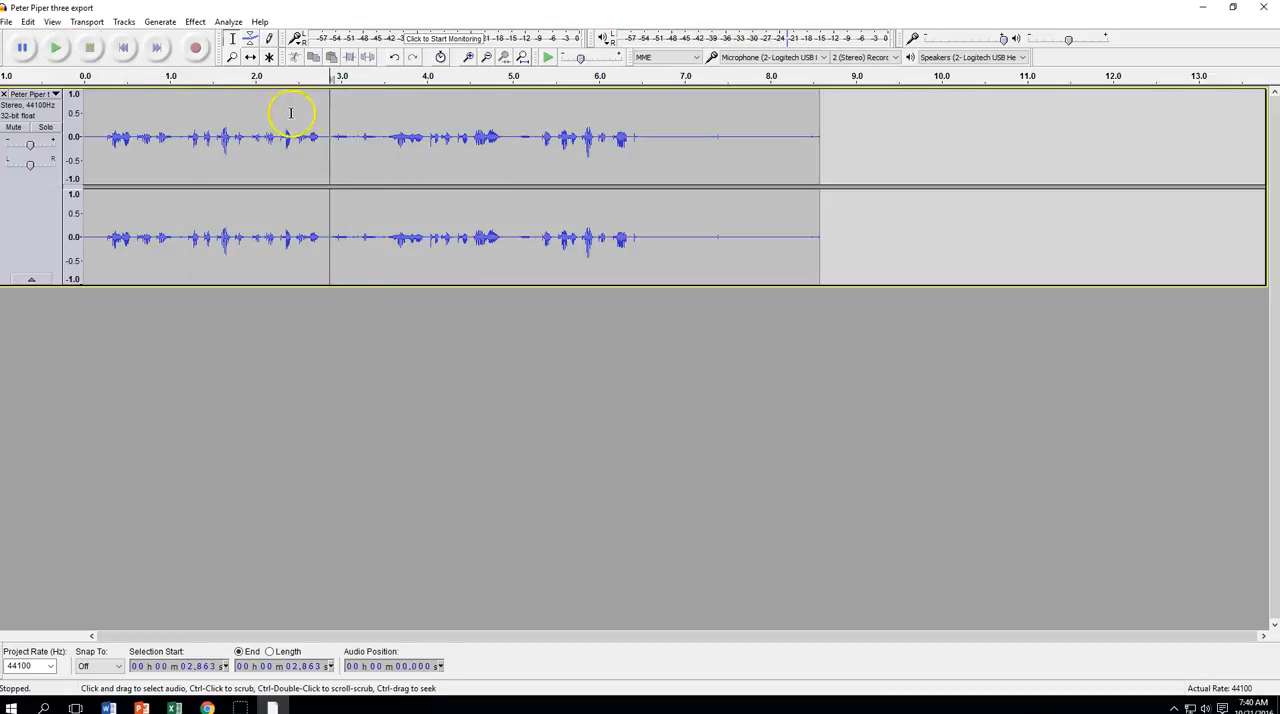
# Delete the two faint sounds between the words, from about 2.82 to 3.51 seconds
pyautogui.moveTo(325, 110); pyautogui.dragTo(361, 110)
pyautogui.moveTo(381, 110); pyautogui.dragTo(385, 109)
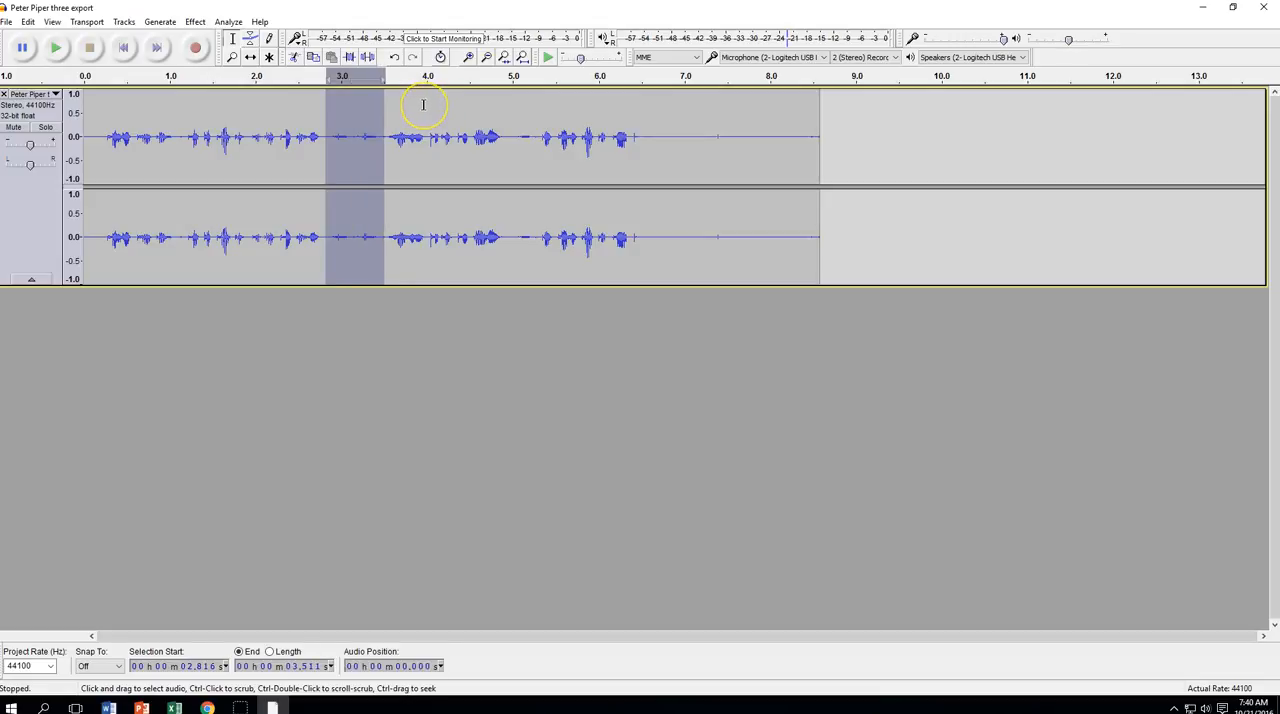
pyautogui.press('Delete')
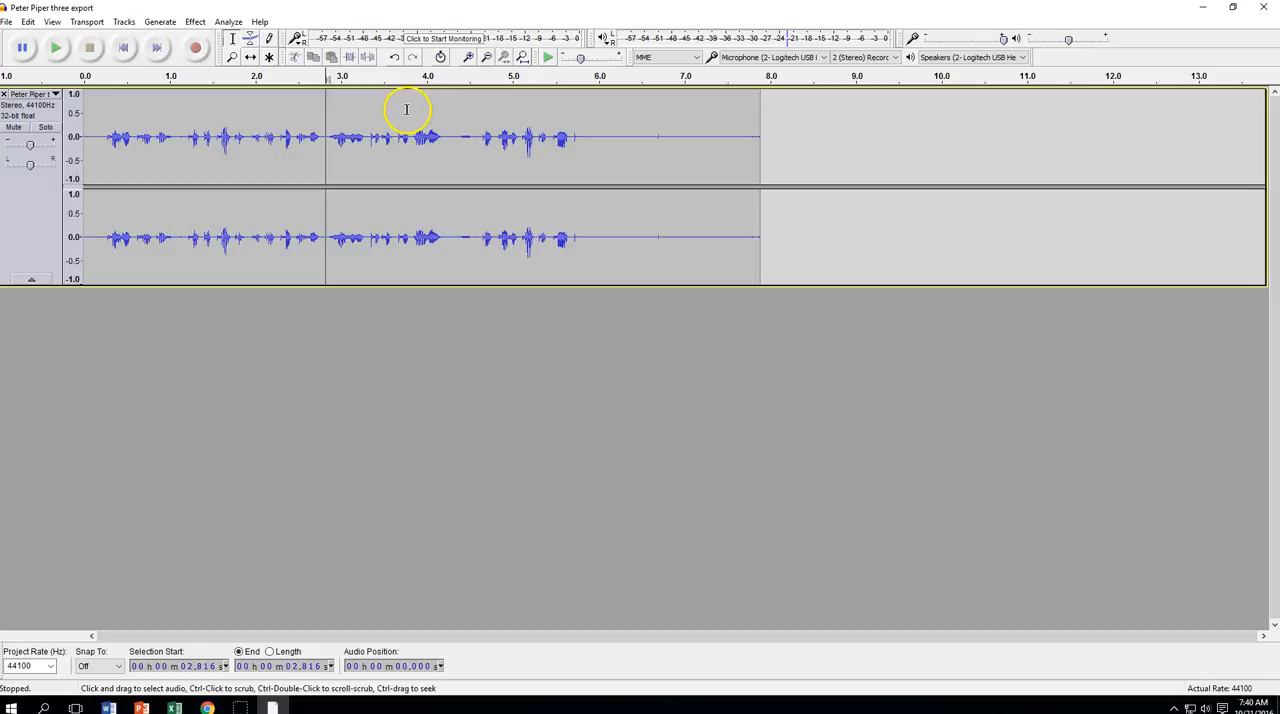
# Play on from the last cut, stop playback, and delete the faint sound from about 4.27 to 4.60 seconds
pyautogui.click(55, 49)
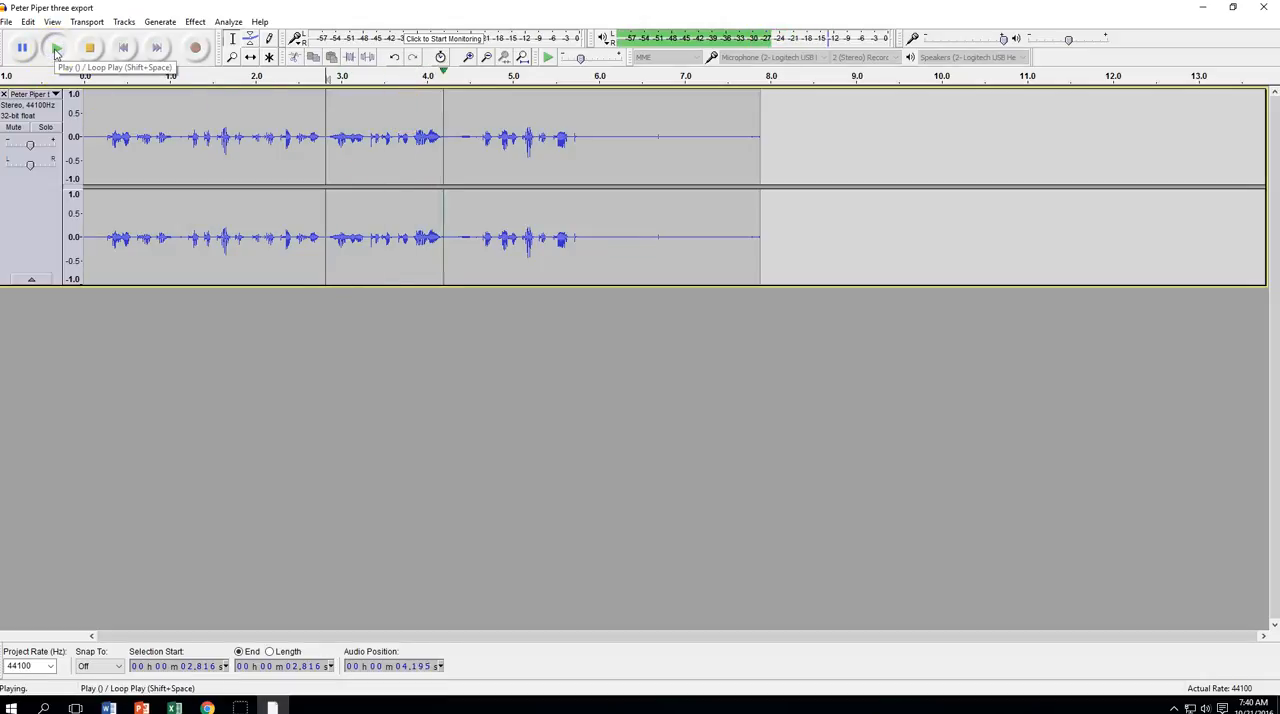
pyautogui.click(88, 52)
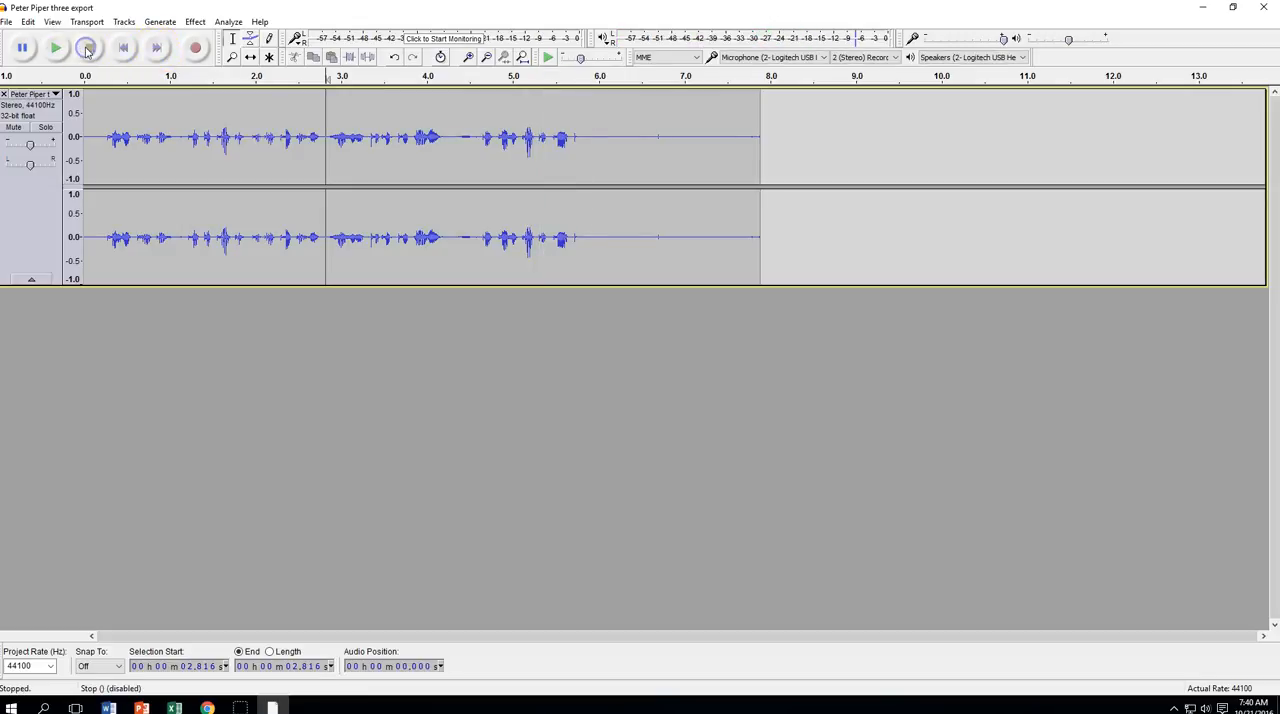
pyautogui.click(454, 131)
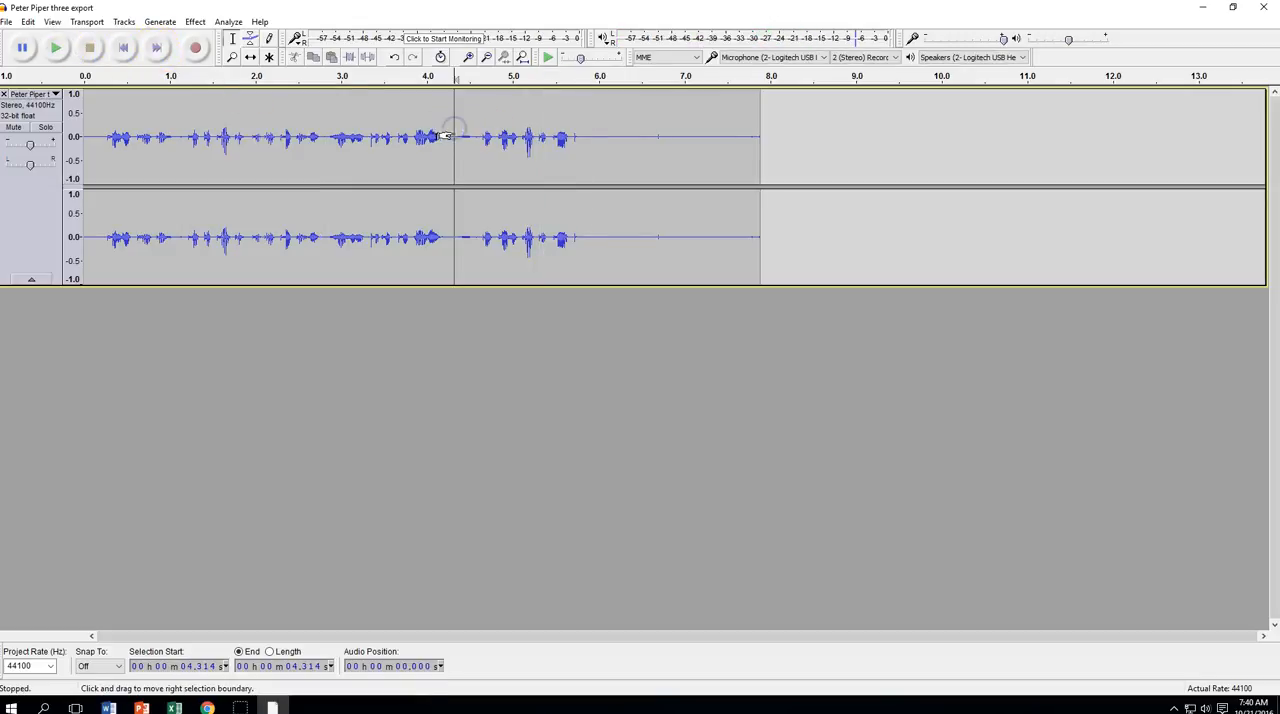
pyautogui.moveTo(451, 121); pyautogui.dragTo(478, 126)
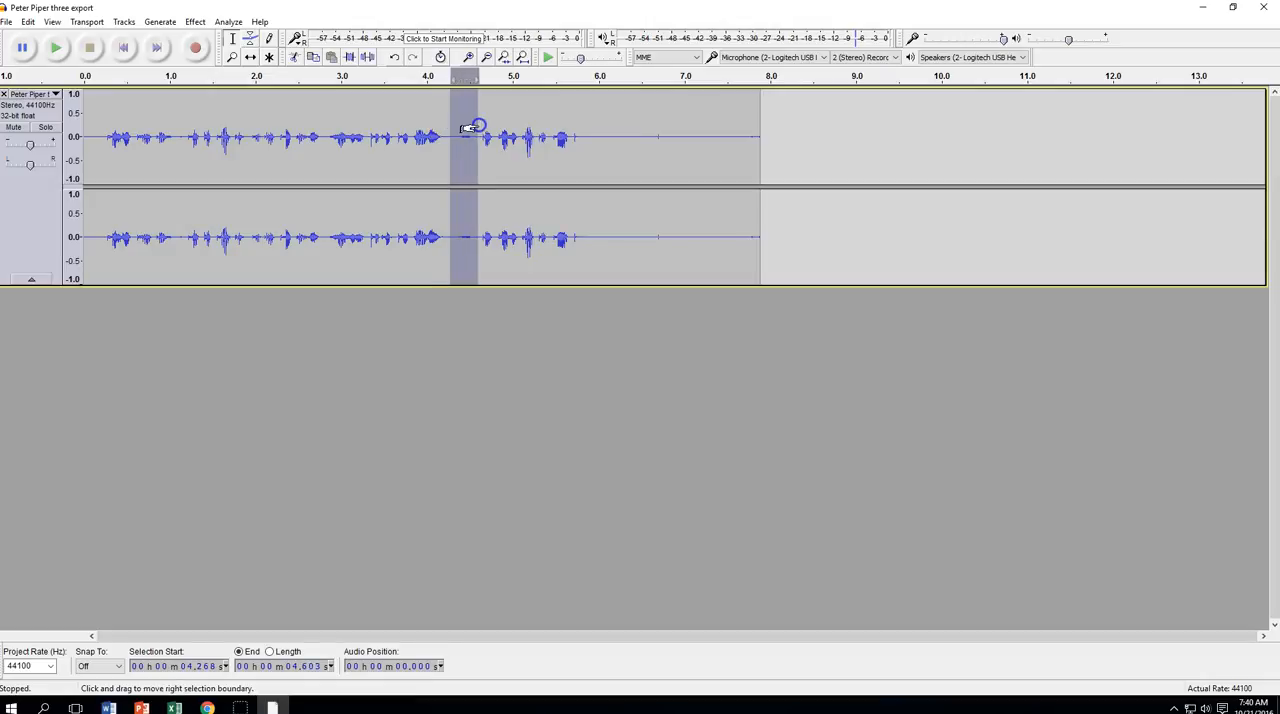
pyautogui.press('Delete')
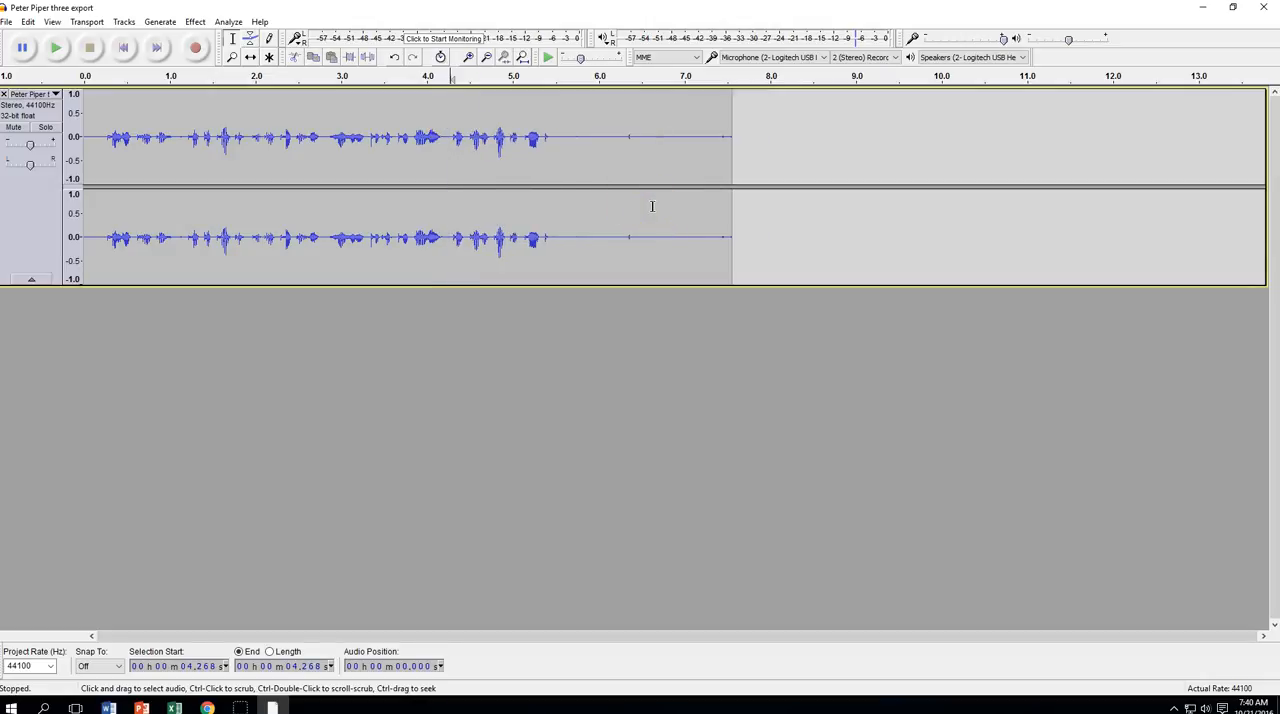
# Play the track from the beginning to check the last cut, and stop playback
pyautogui.click(123, 47)
pyautogui.click(57, 49)
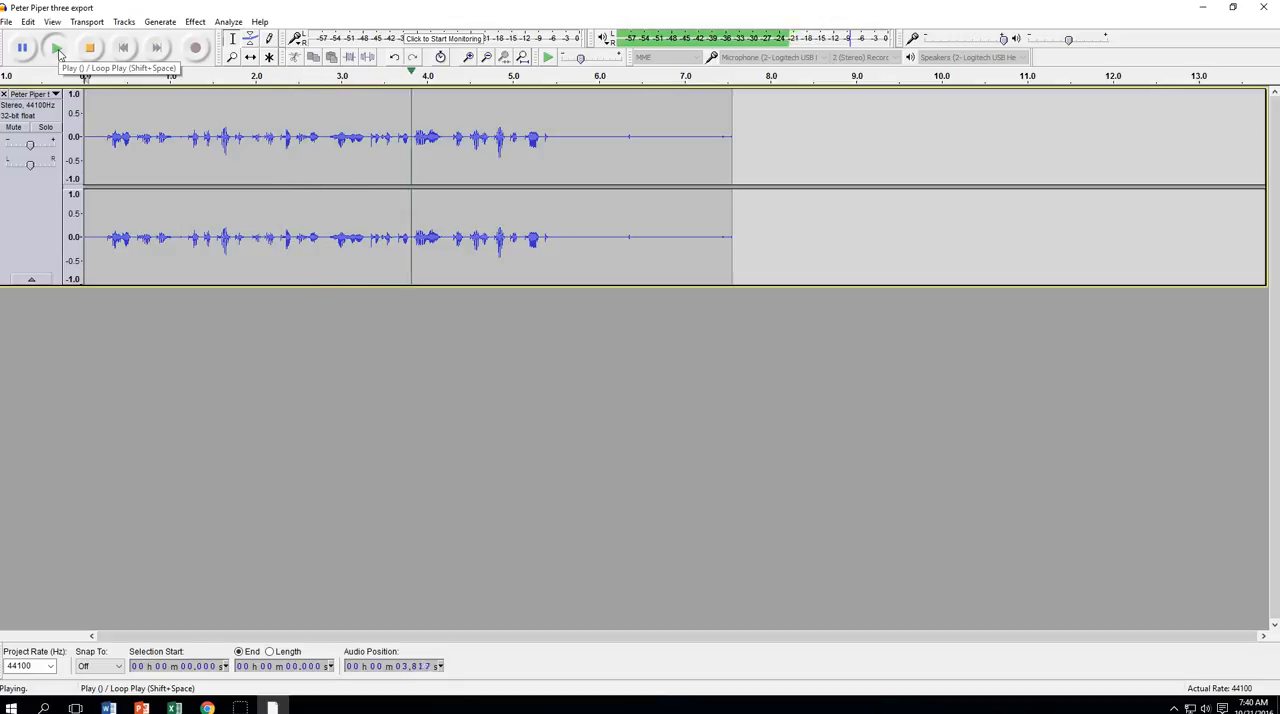
pyautogui.click(88, 49)
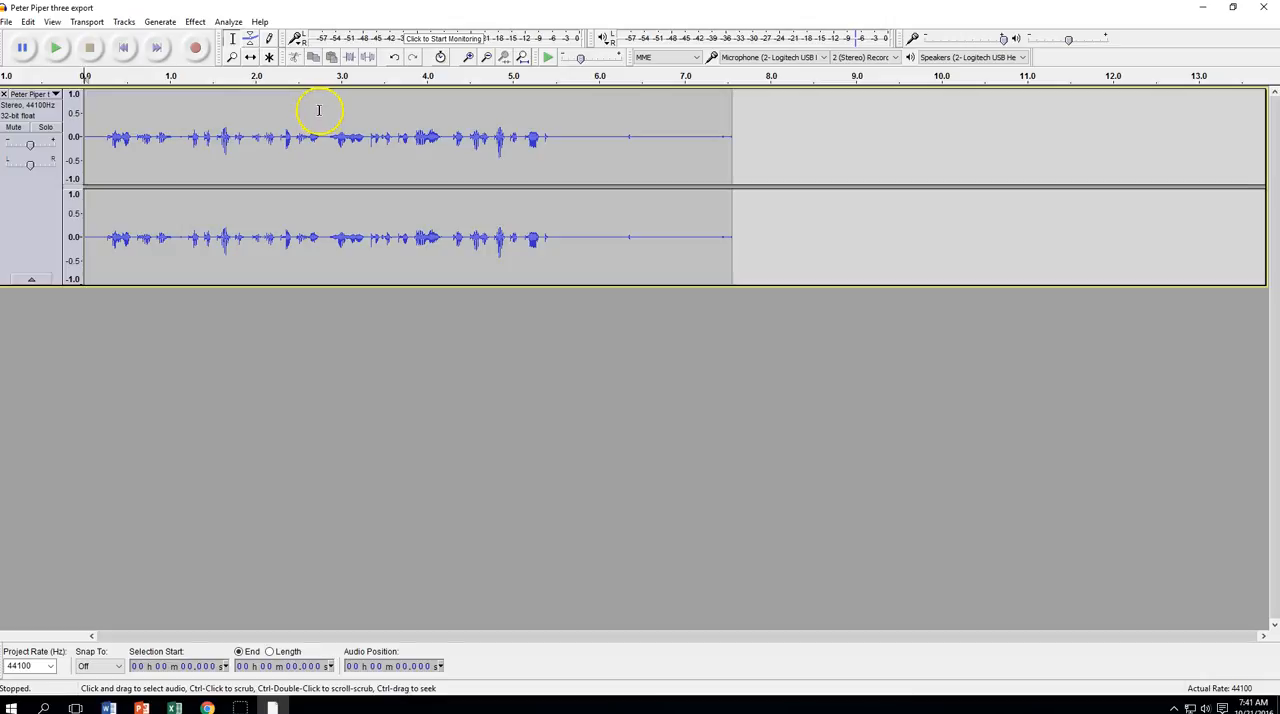
# Delete the nearly silent tail of the recording, from about 5.60 seconds to the end of the track
pyautogui.click(560, 129)
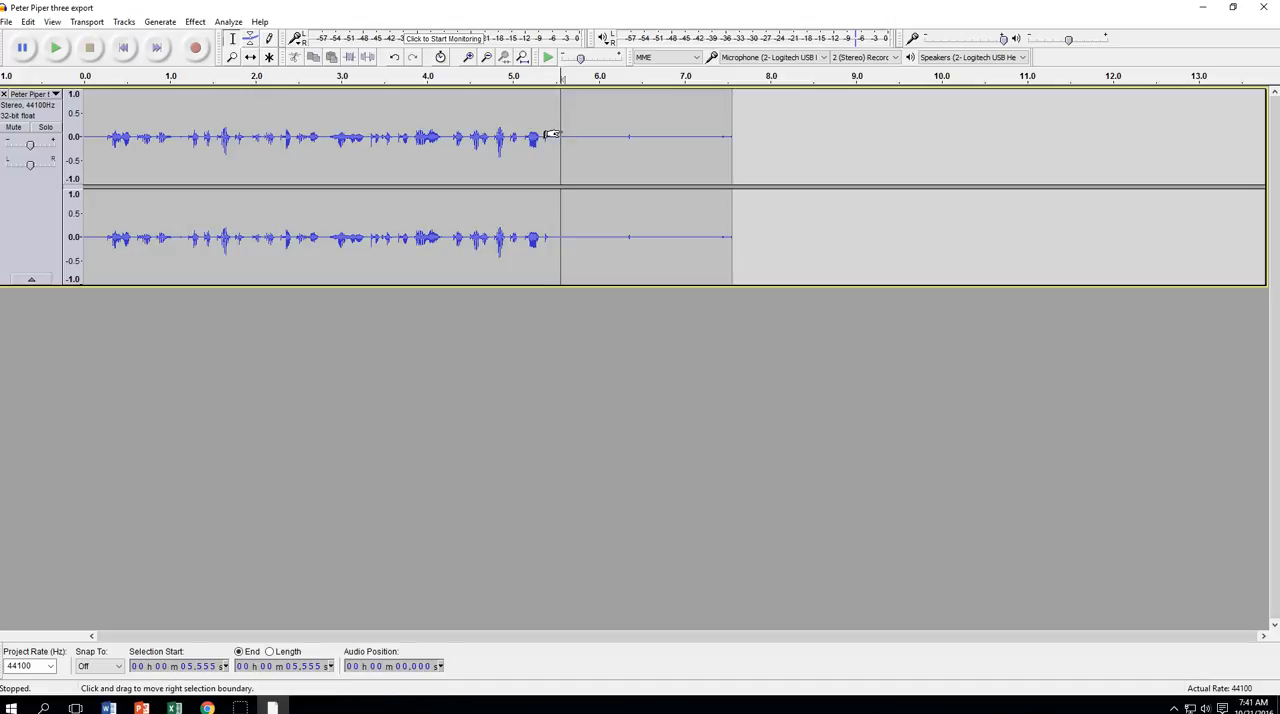
pyautogui.moveTo(565, 129); pyautogui.dragTo(735, 128)
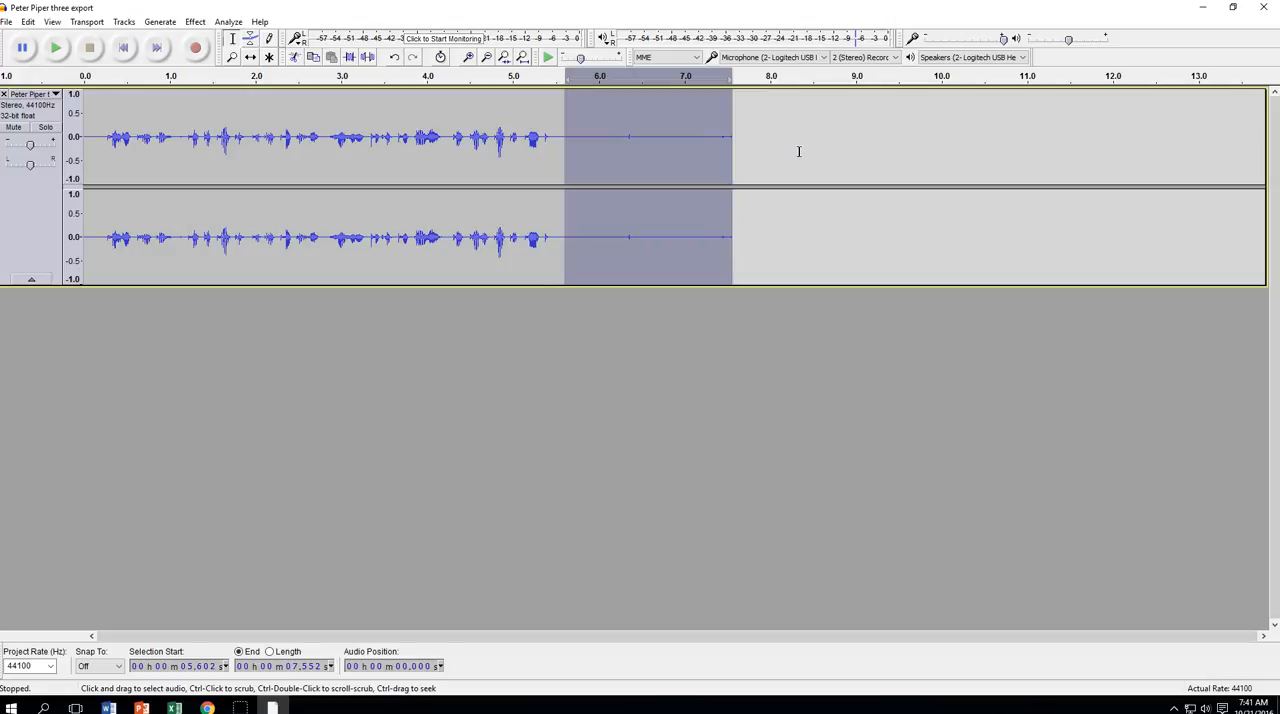
pyautogui.press('Delete')
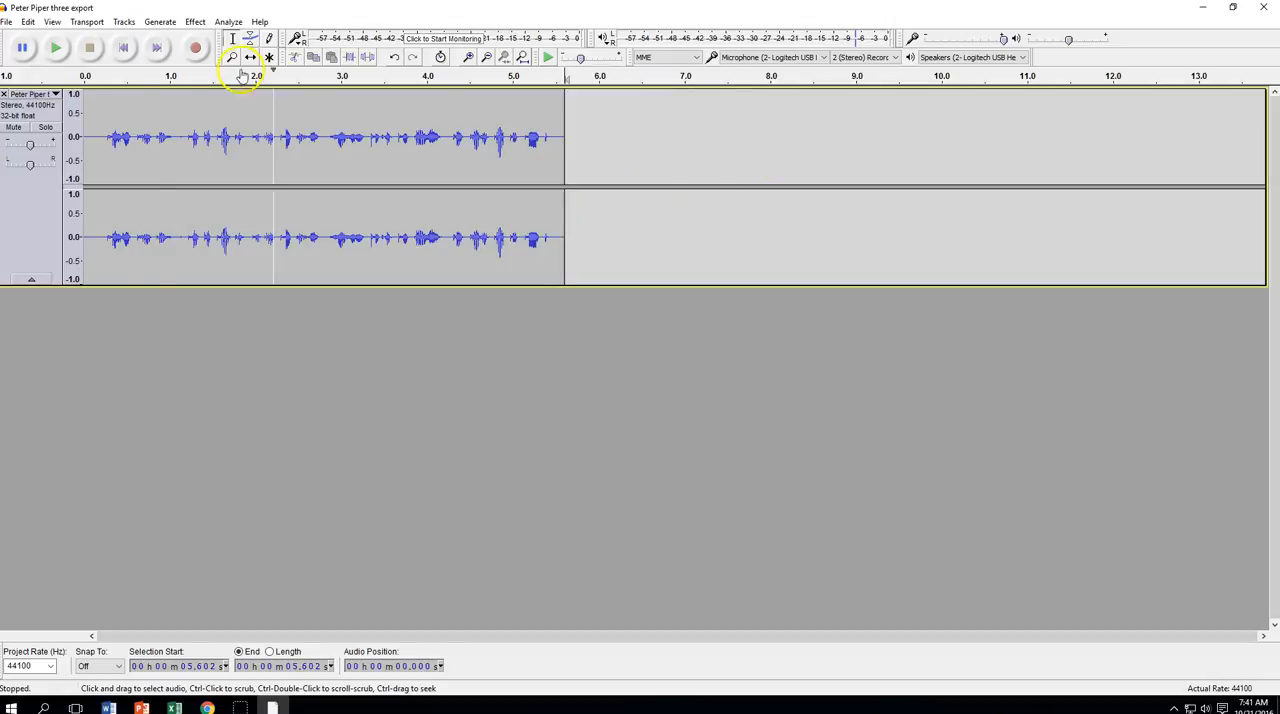
# Play the trimmed track from start to end as a final check, and stop playback
pyautogui.click(124, 49)
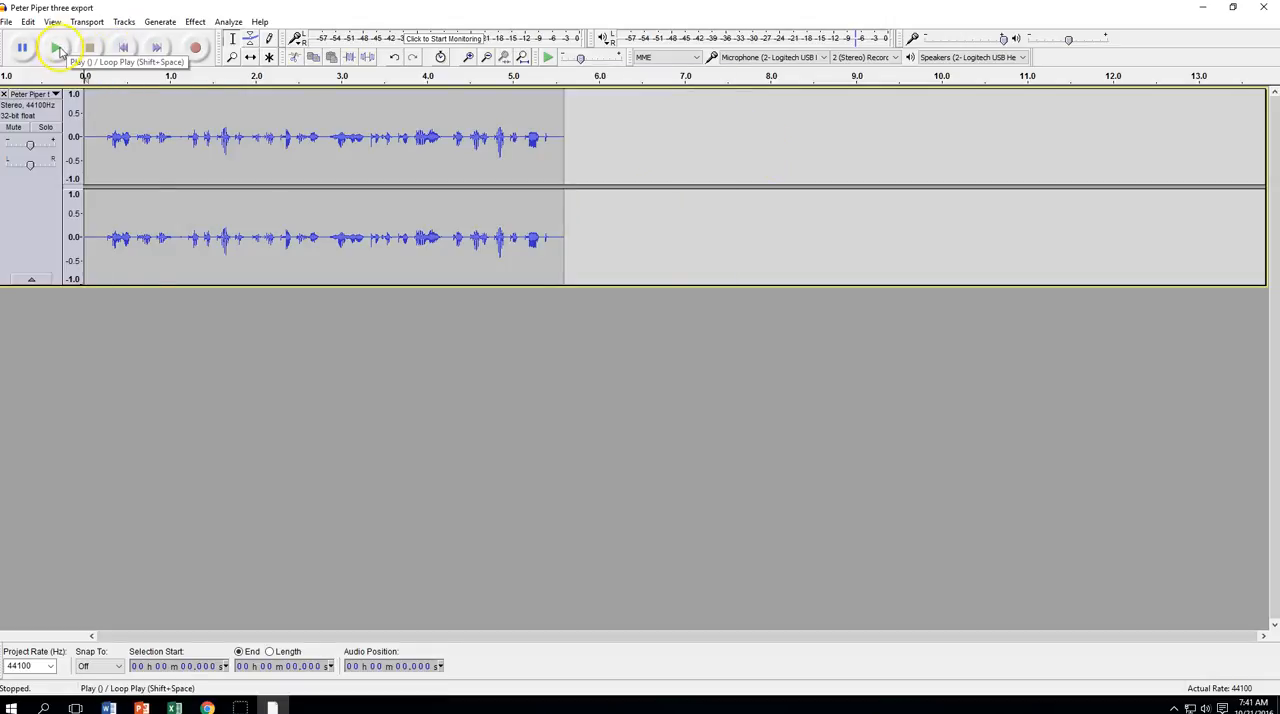
pyautogui.click(57, 49)
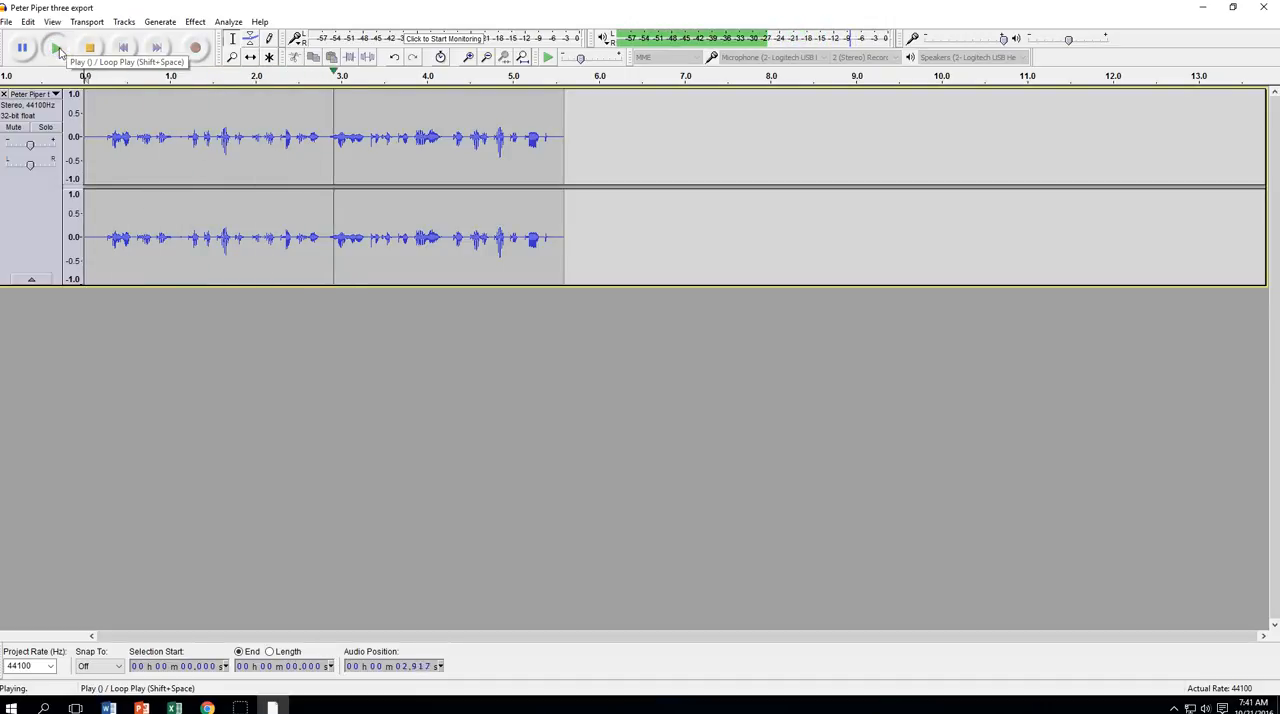
pyautogui.click(90, 48)
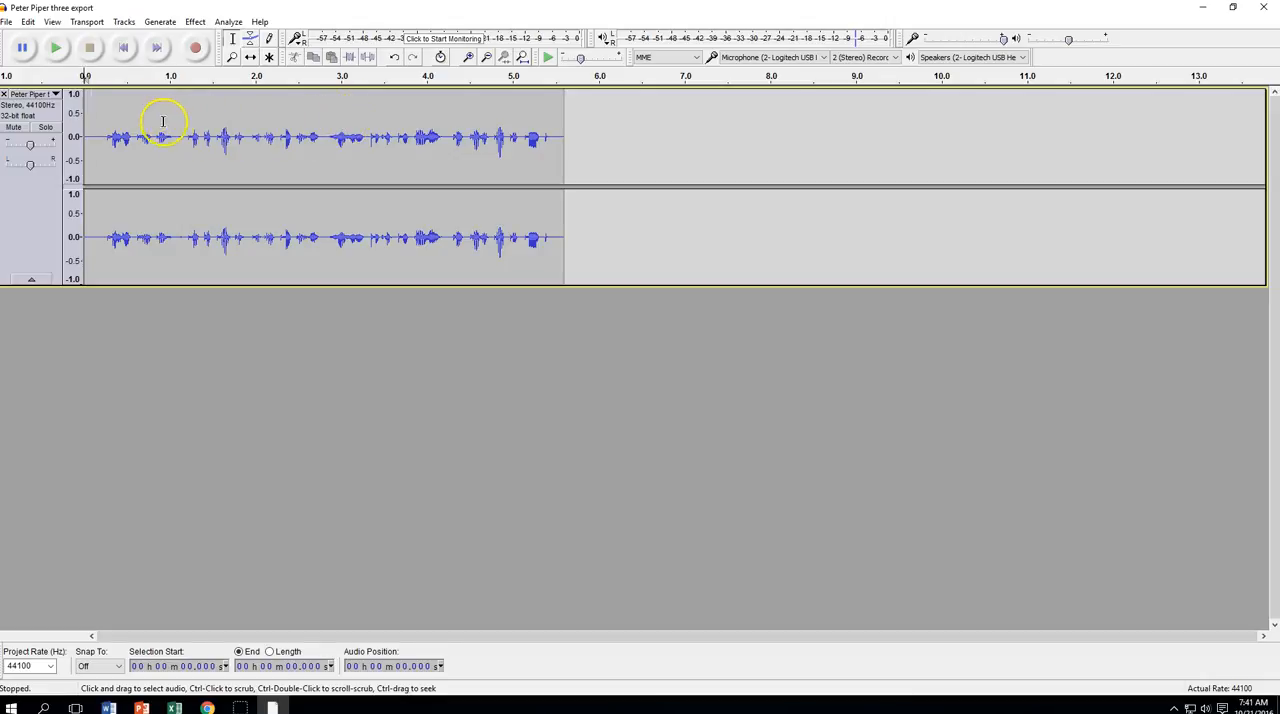
# Start an audio export and create a folder named "New Audio Track" inside Sound Files
pyautogui.click(7, 21)
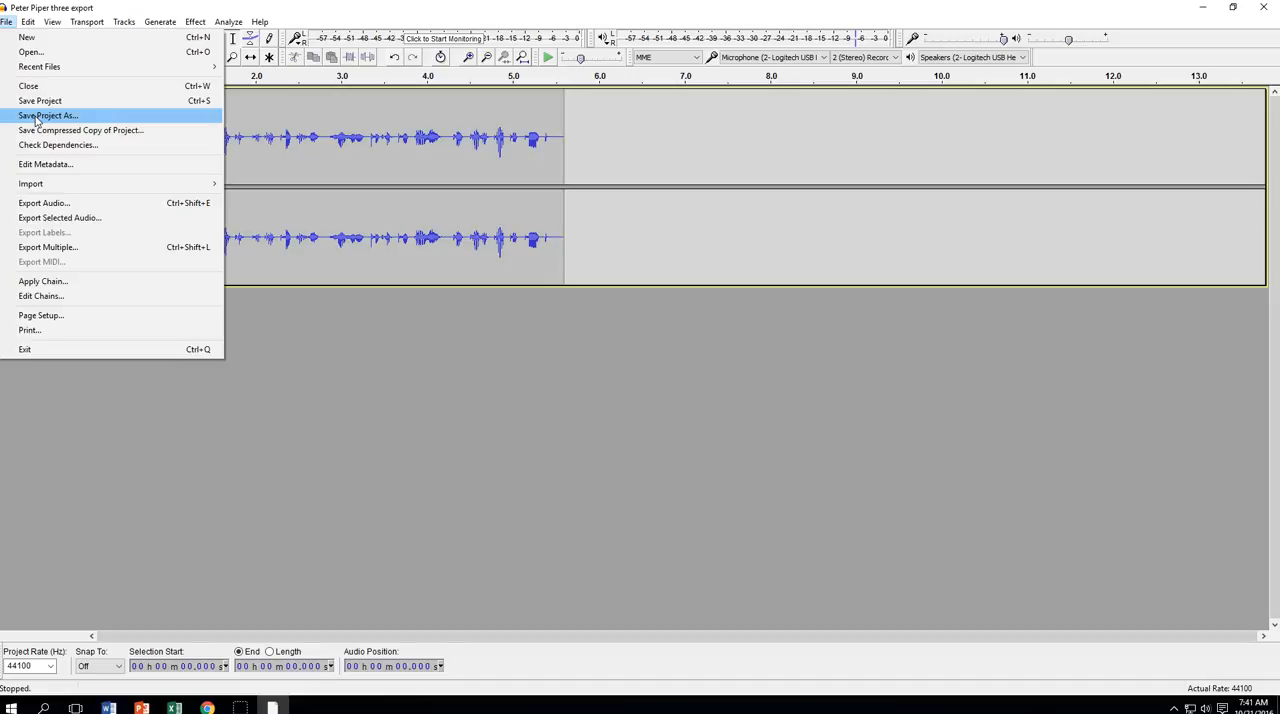
pyautogui.click(48, 206)
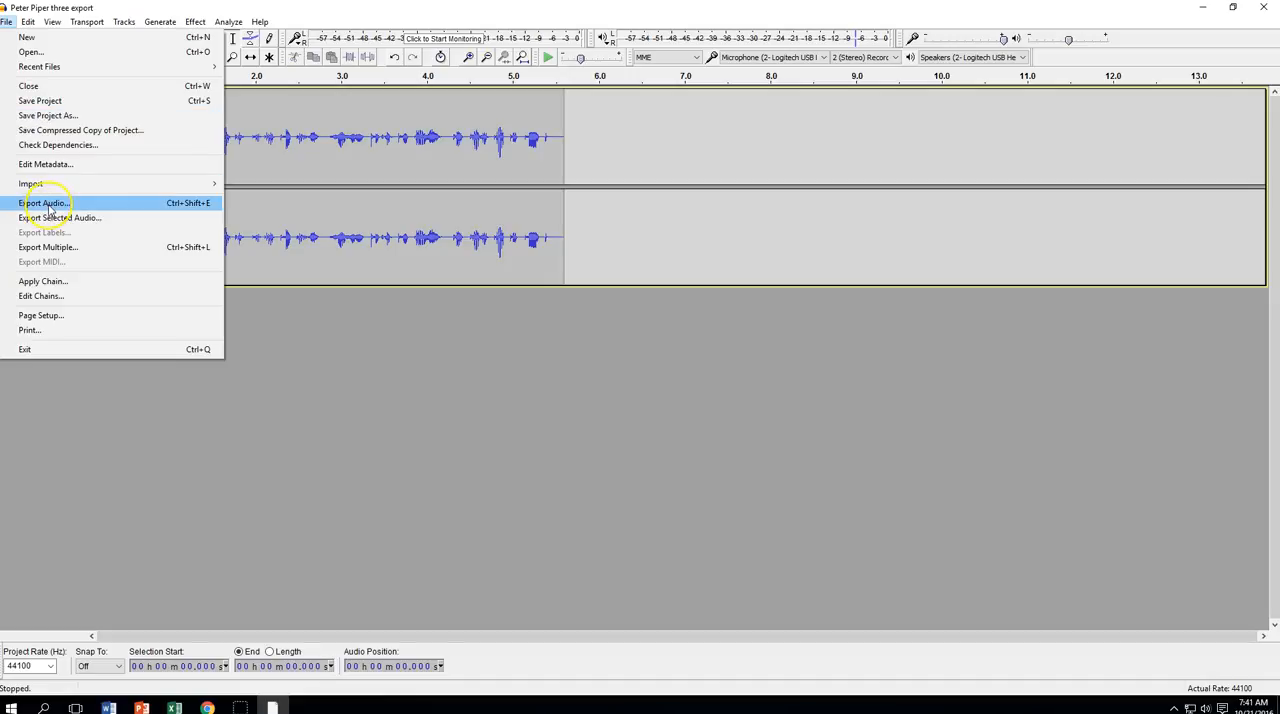
pyautogui.click(48, 206)
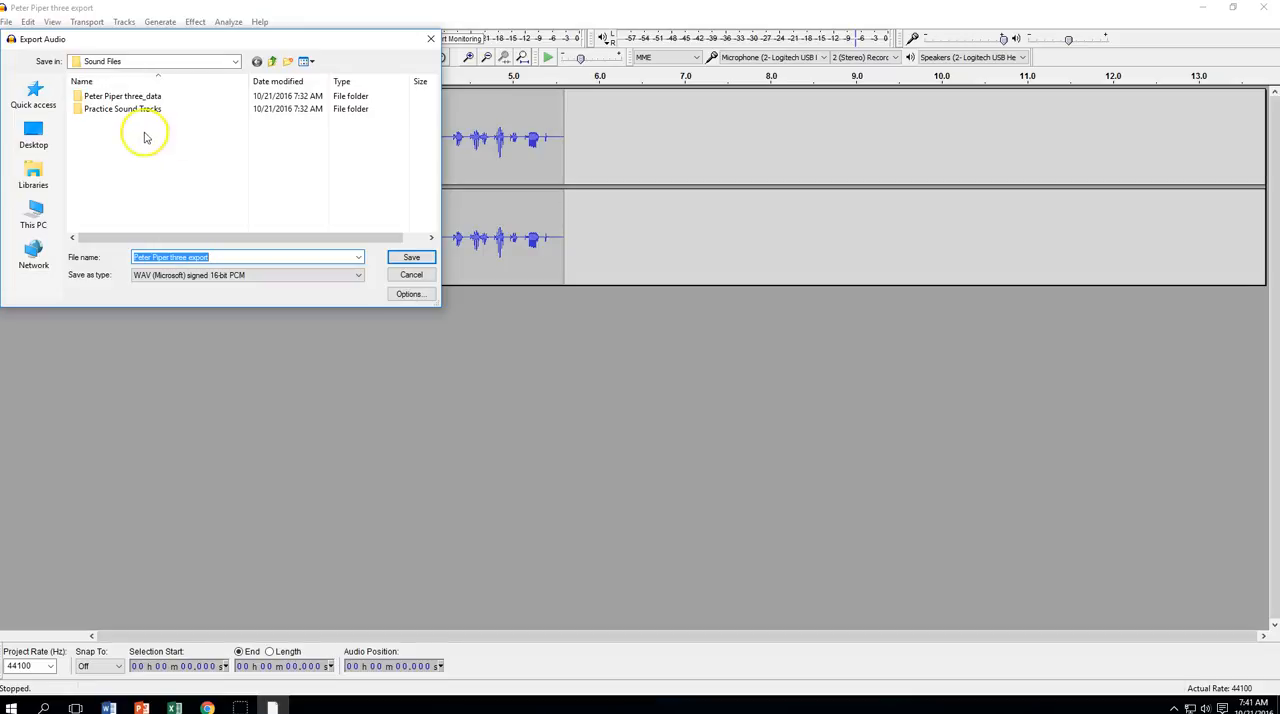
pyautogui.click(109, 112)
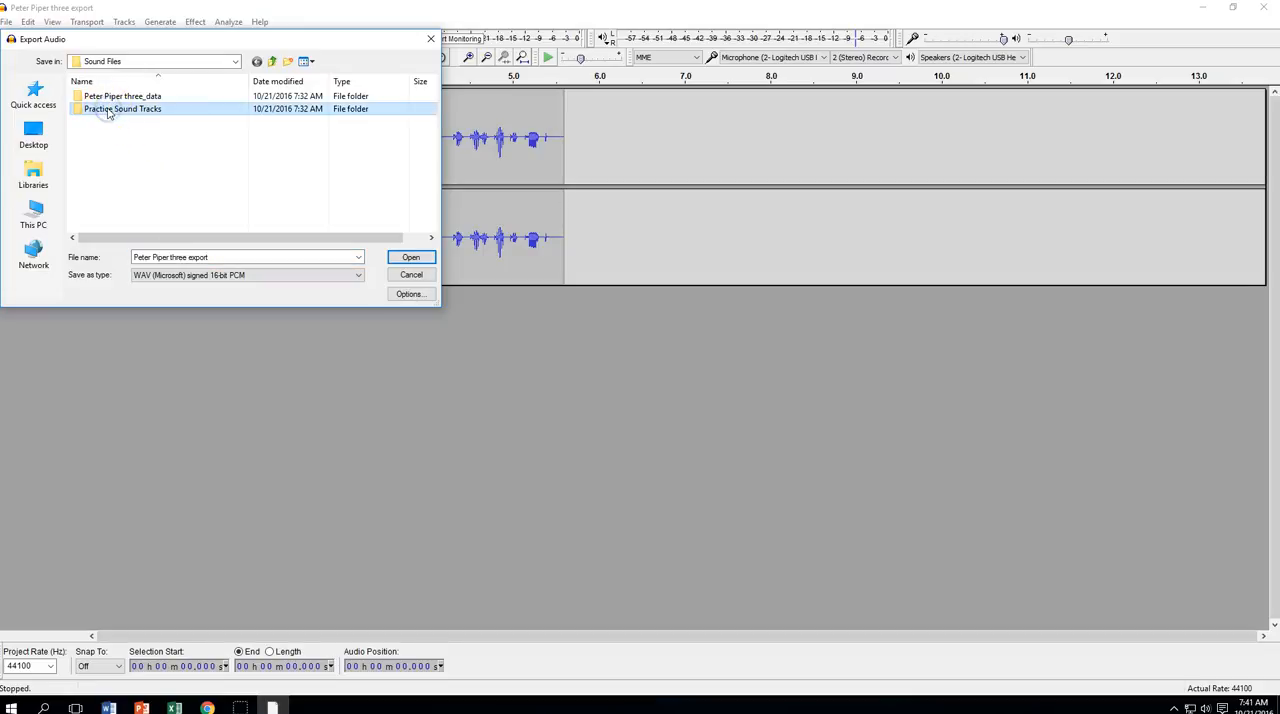
pyautogui.click(100, 124)
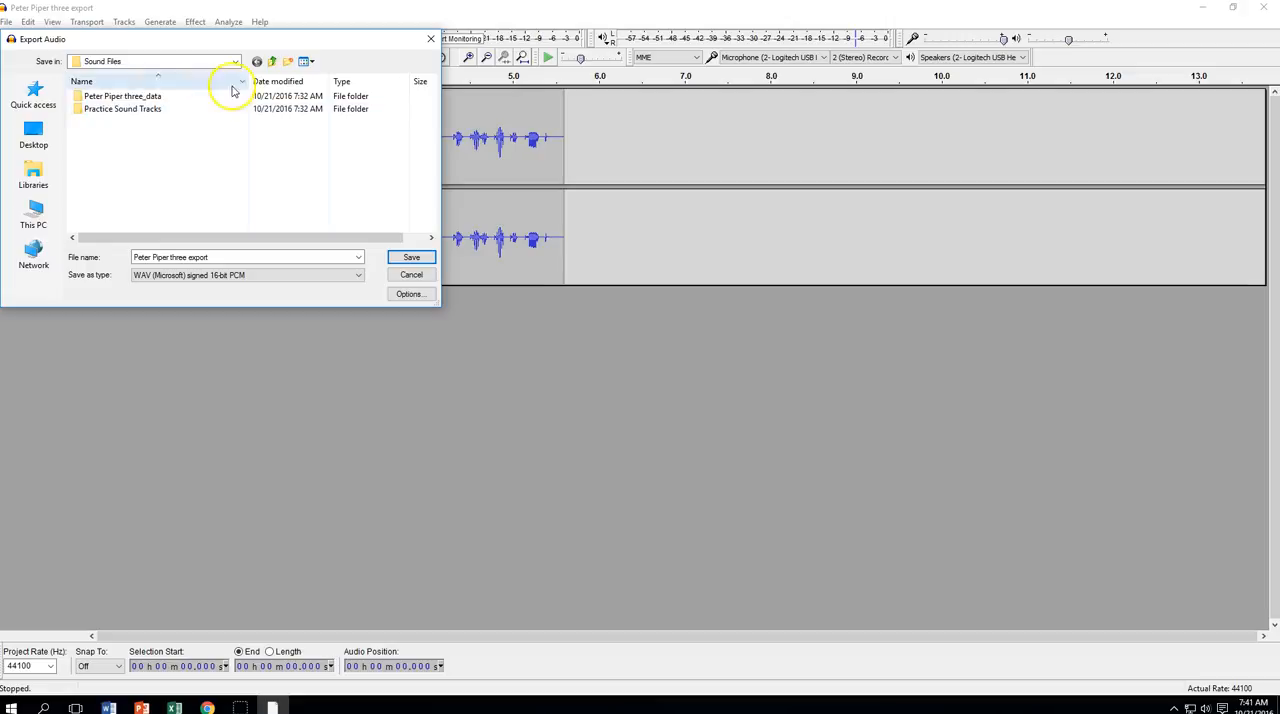
pyautogui.click(287, 67)
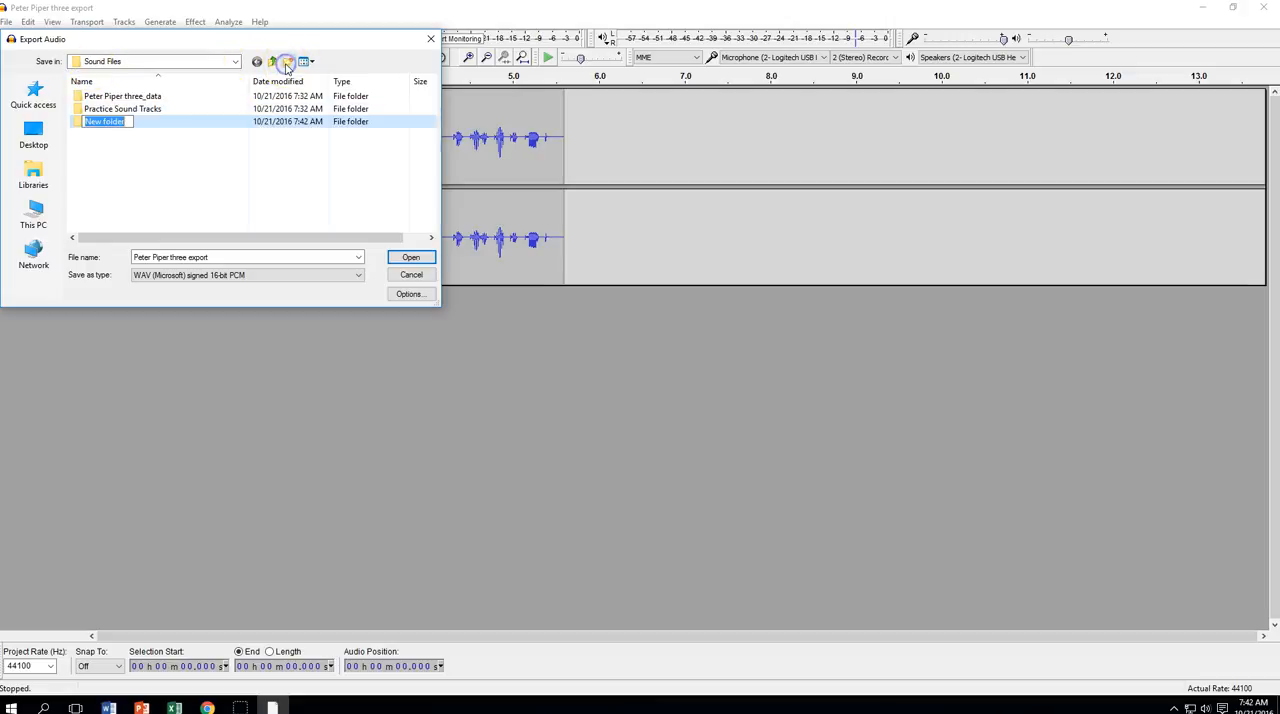
pyautogui.press('BackSpace')
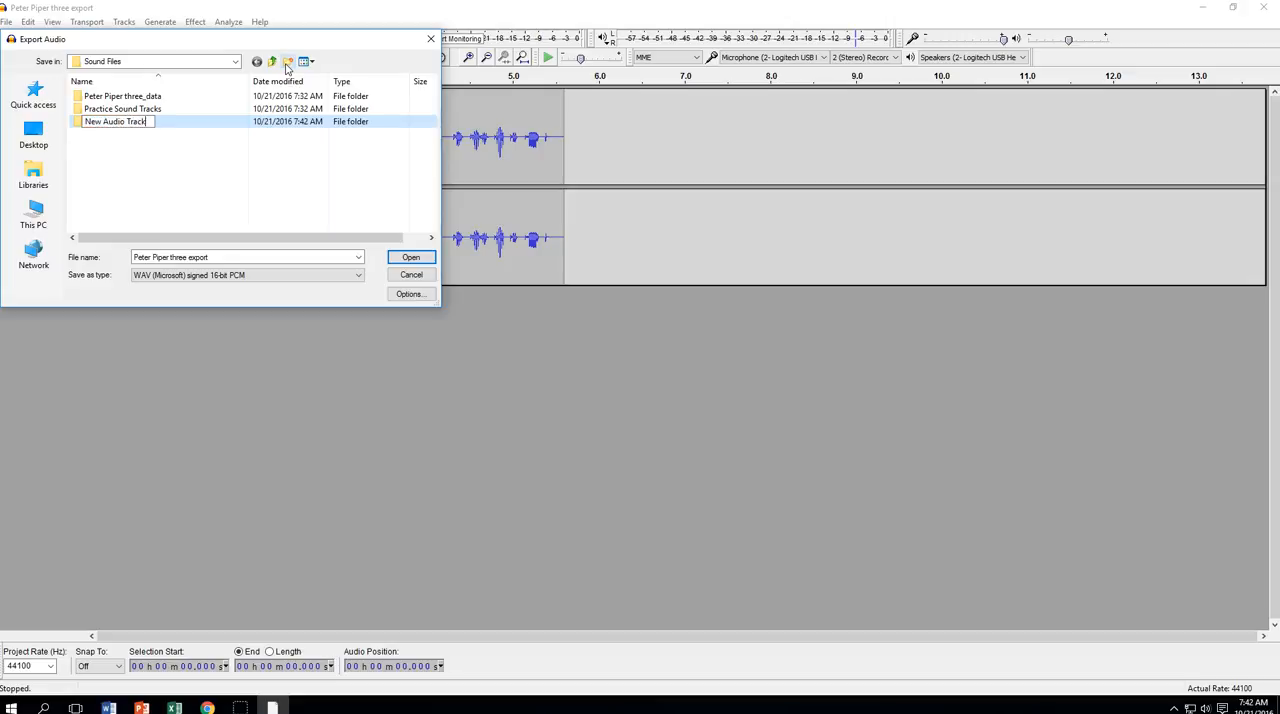
pyautogui.click(121, 177)
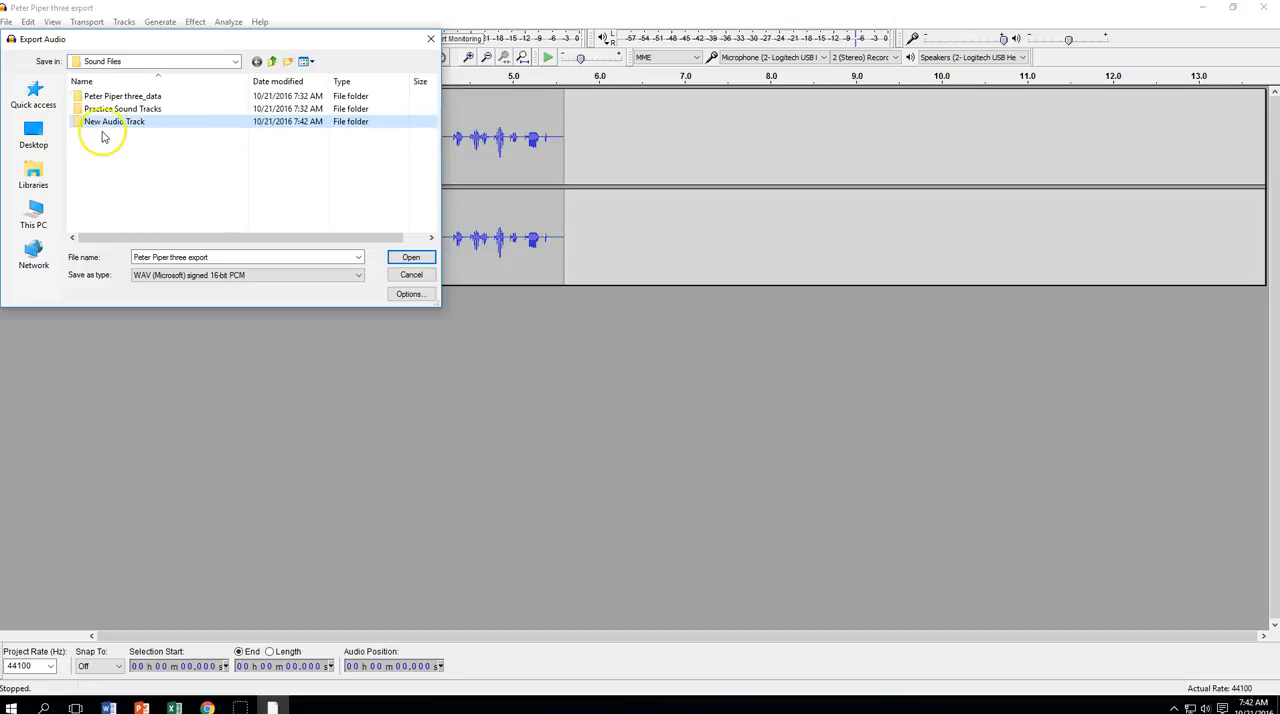
# Export the audio into the New Audio Track folder as "Peter Piper three export", WAV signed 16-bit PCM, with the metadata left blank
pyautogui.doubleClick(79, 125)
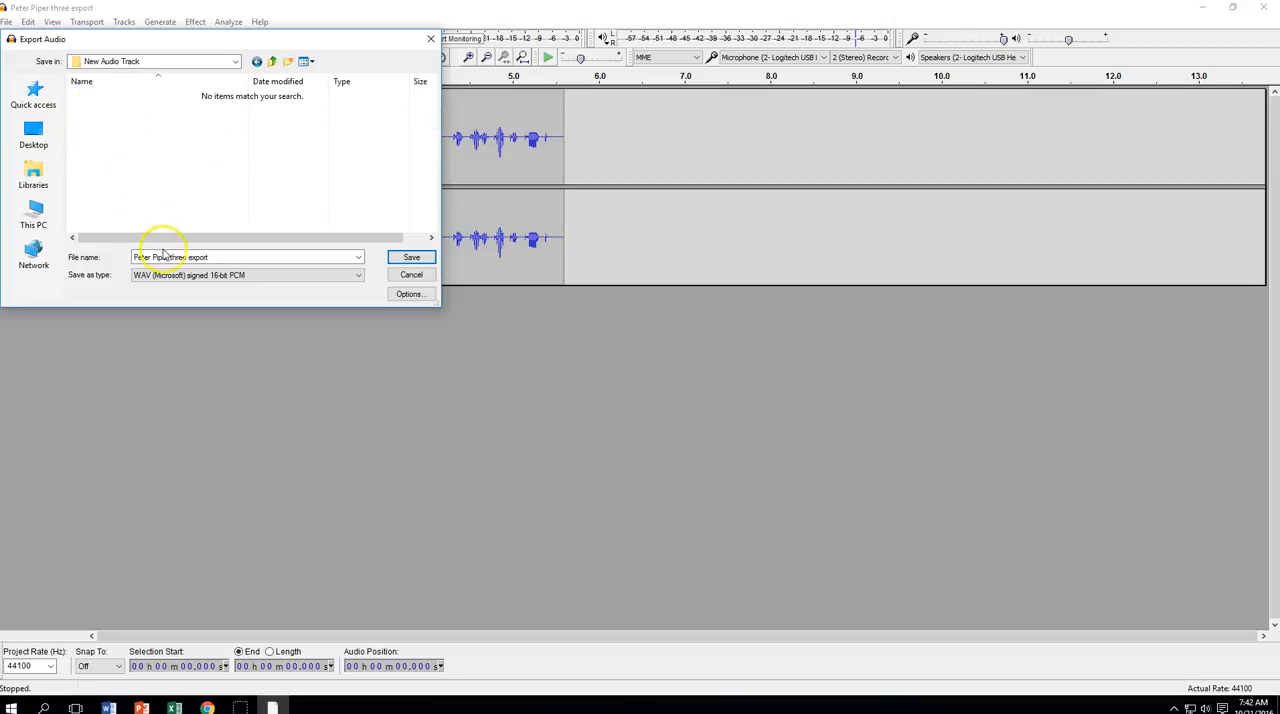
pyautogui.click(411, 260)
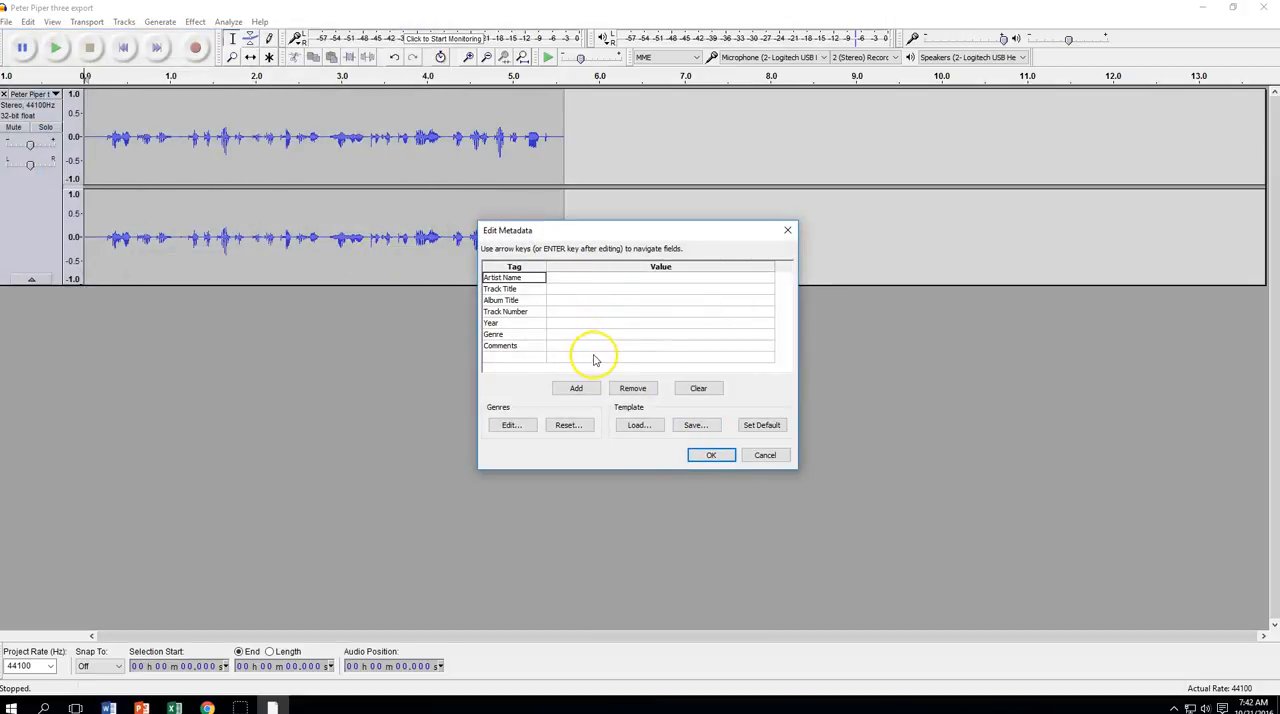
pyautogui.click(711, 455)
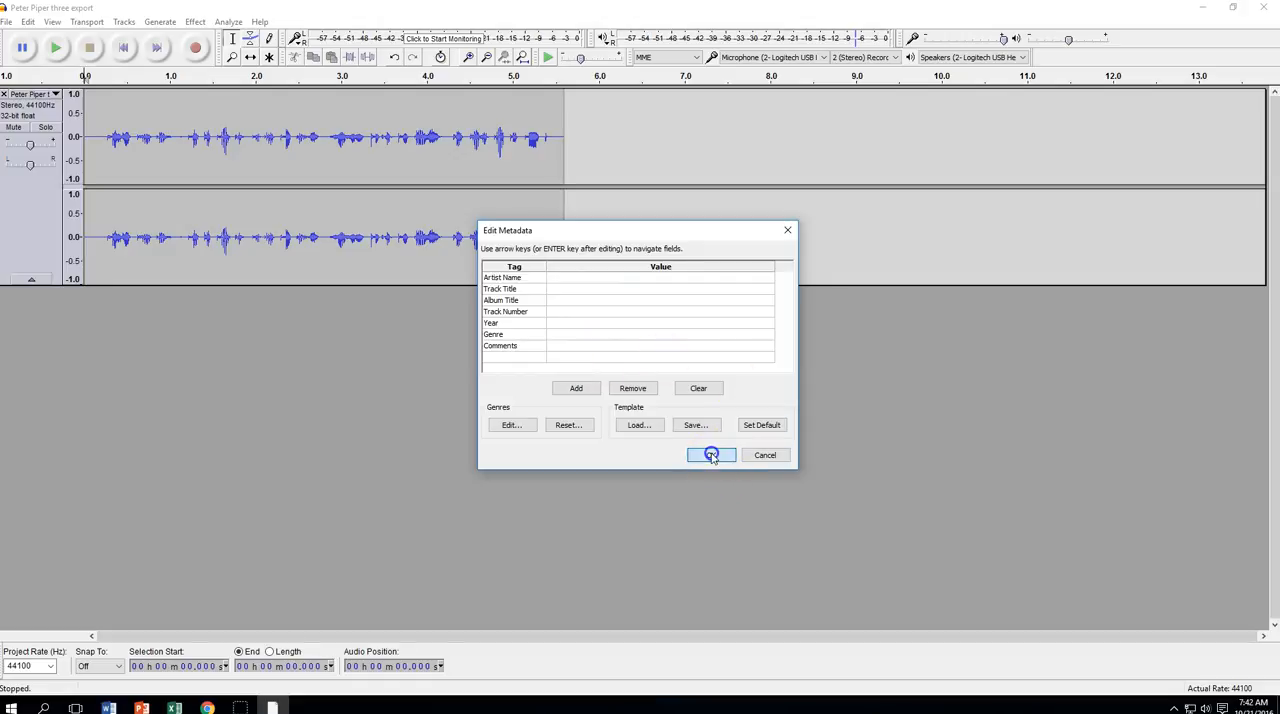